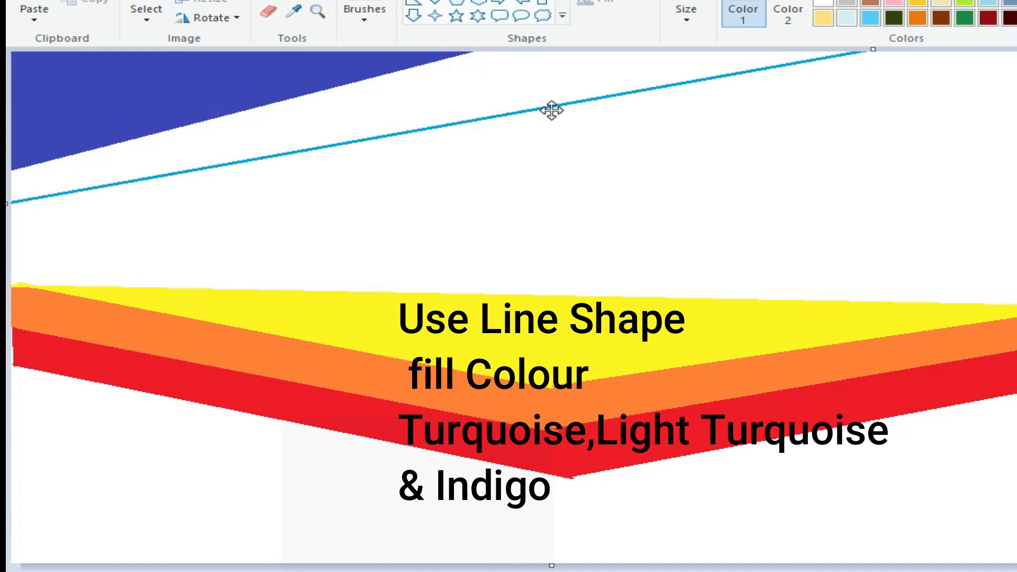
- Fill the band between the indigo corner and the turquoise line with turquoise
left_click(293, 2)
left_click(341, 93)
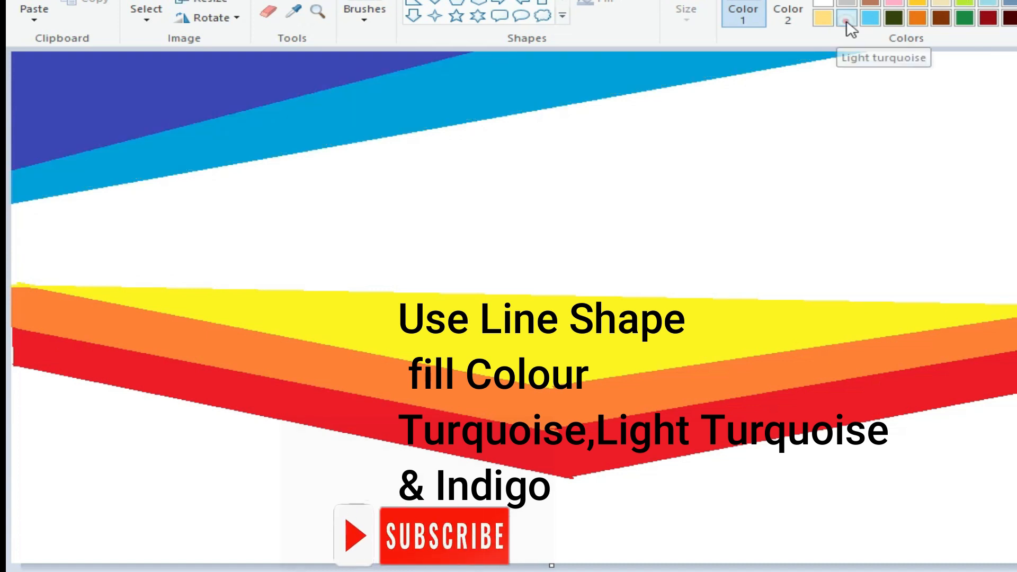
- Draw a light turquoise diagonal line rising from the yellow shape's left corner to the right edge, and fill the band above it
left_click(414, 1)
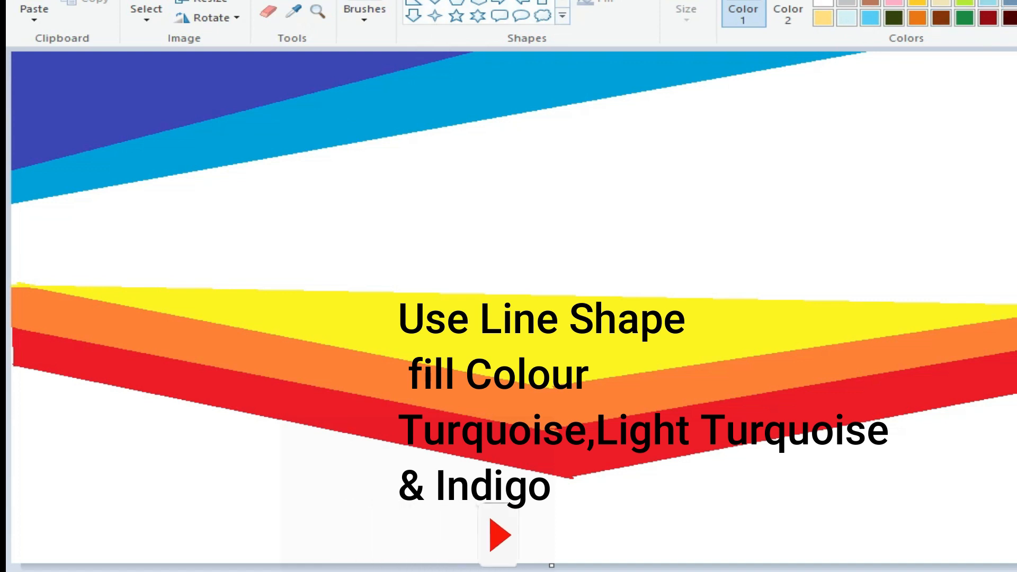
left_click_drag(12, 224, 1014, 155)
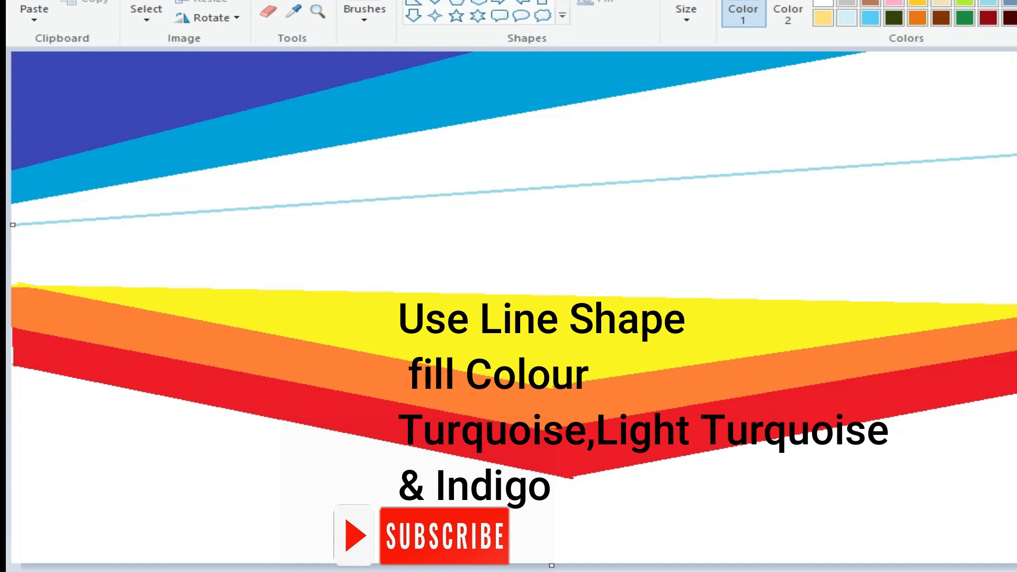
left_click_drag(12, 225, 7, 248)
left_click_drag(1014, 156, 1014, 113)
left_click_drag(14, 250, 10, 284)
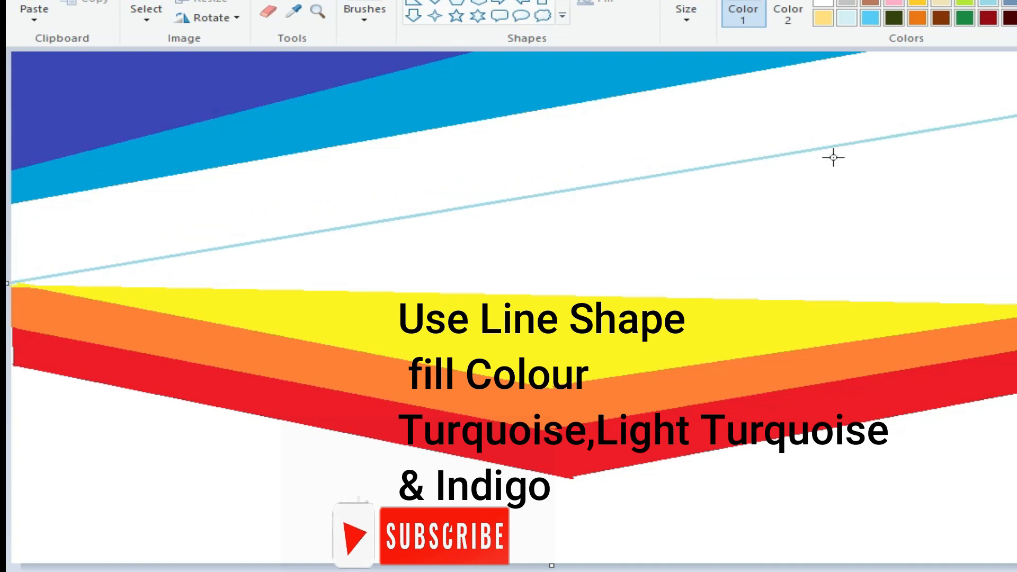
left_click(293, 2)
left_click(391, 161)
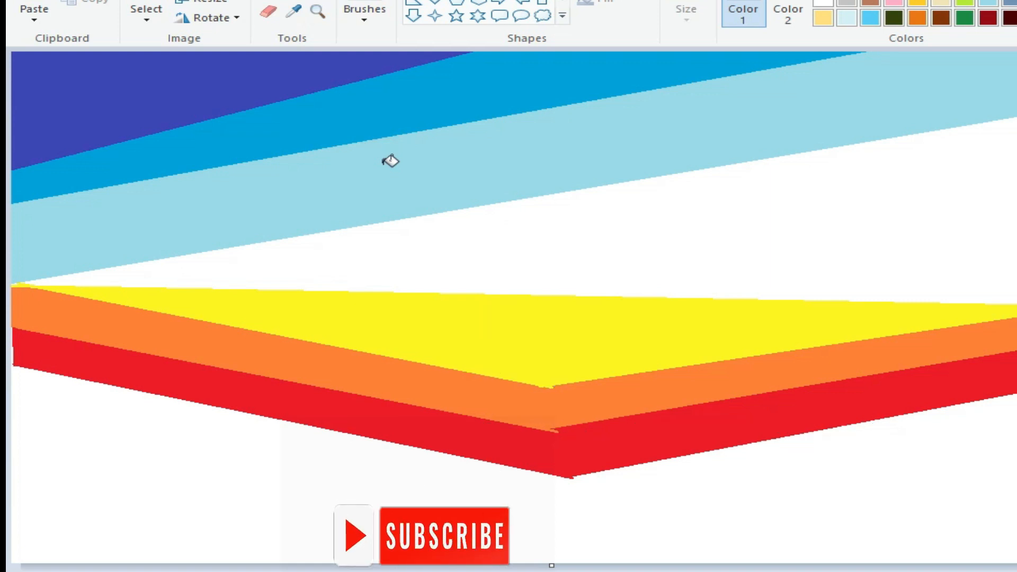
- Resize the picture horizontally to 1 percent twice, with the aspect ratio unlocked and the vertical value kept at 100
left_click(188, 3)
left_click(83, 162)
left_click_drag(274, 91, 255, 93)
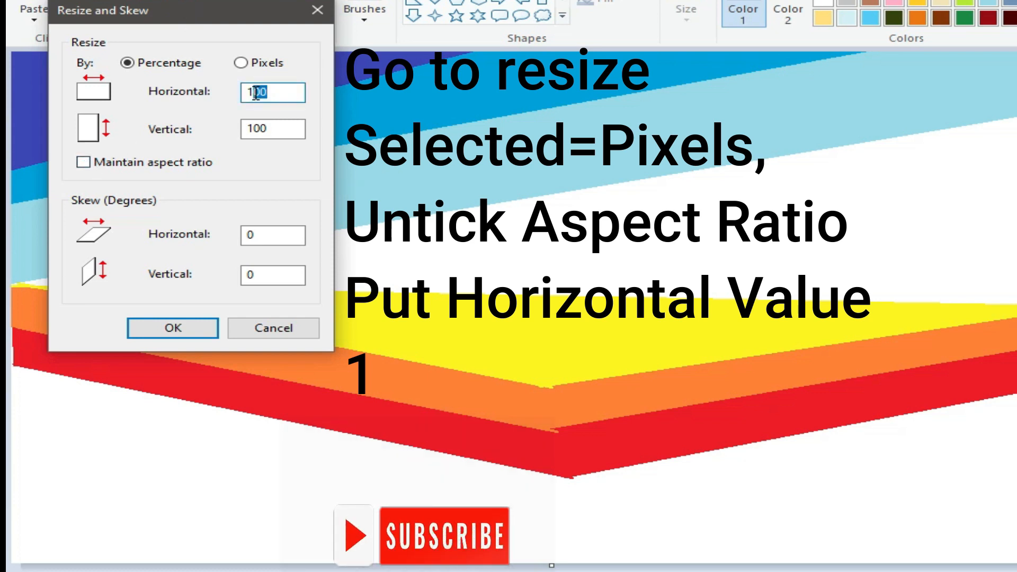
left_click(165, 328)
left_click(182, 7)
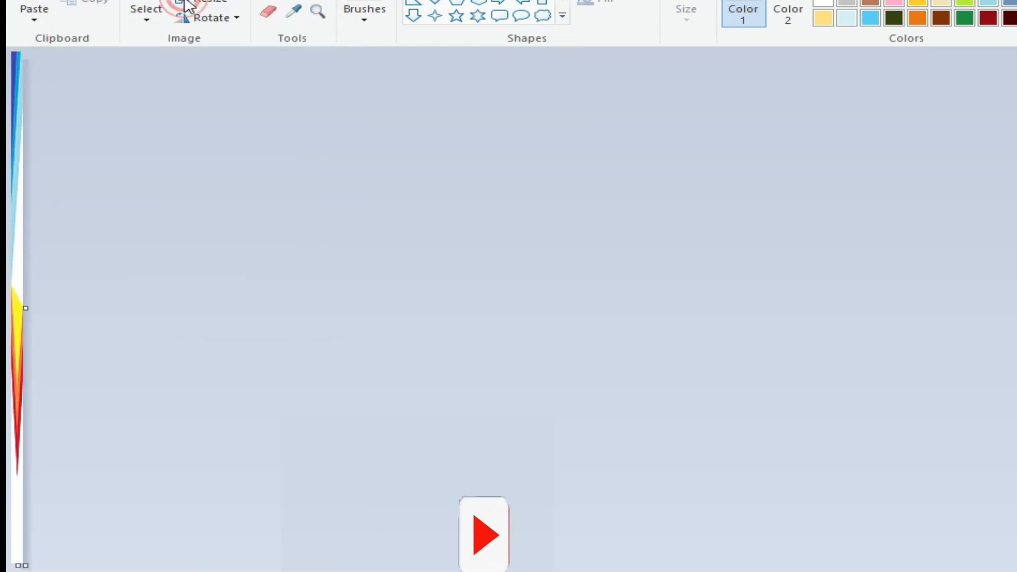
left_click(84, 162)
left_click_drag(268, 91, 257, 92)
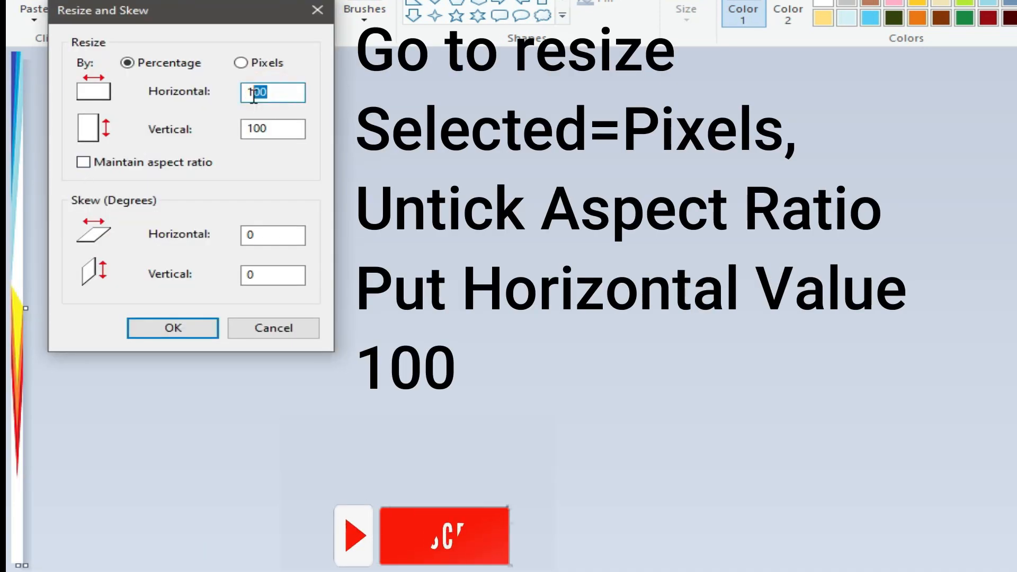
left_click(182, 331)
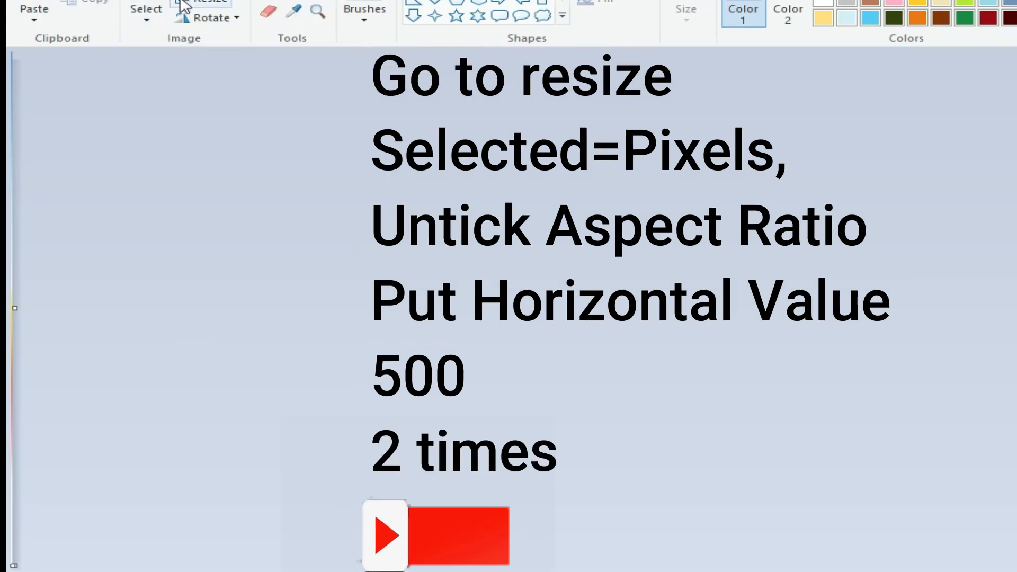
- Stretch the thin colour strip horizontally to 500 percent twice, without maintaining the aspect ratio
left_click(182, 9)
left_click(84, 162)
left_click_drag(277, 91, 249, 93)
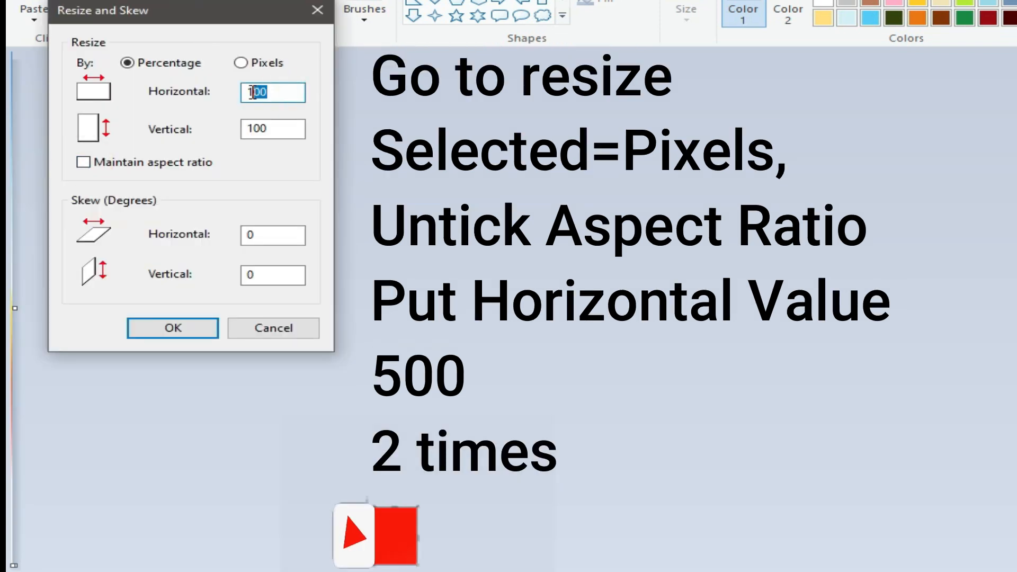
type("500")
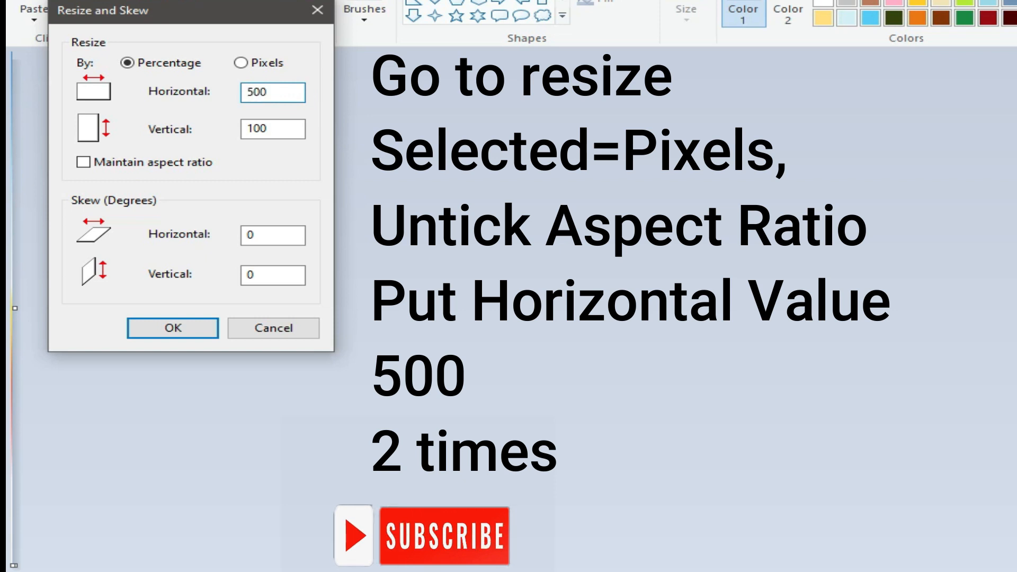
left_click(166, 327)
left_click(193, 8)
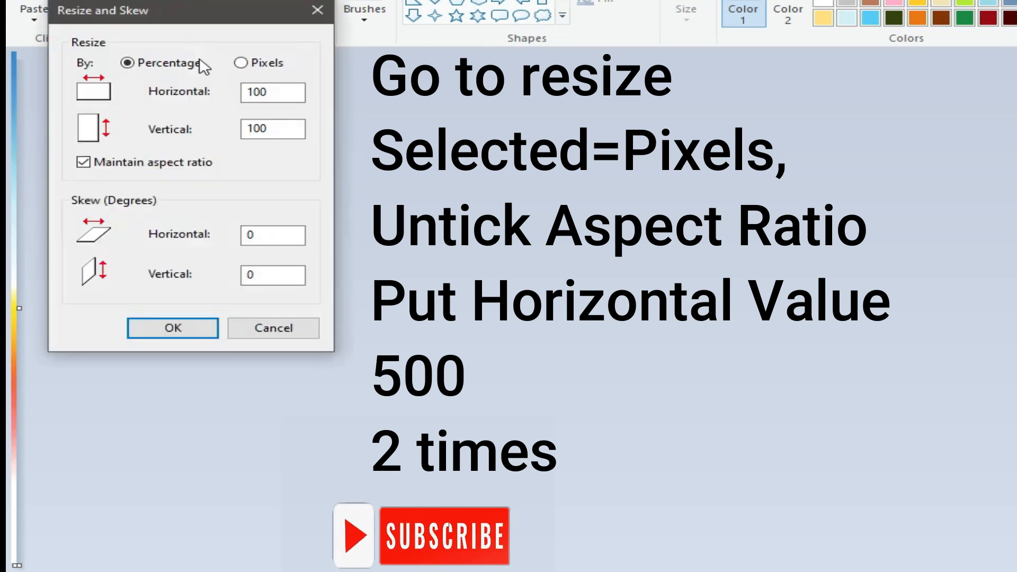
left_click(83, 162)
left_click_drag(277, 91, 247, 93)
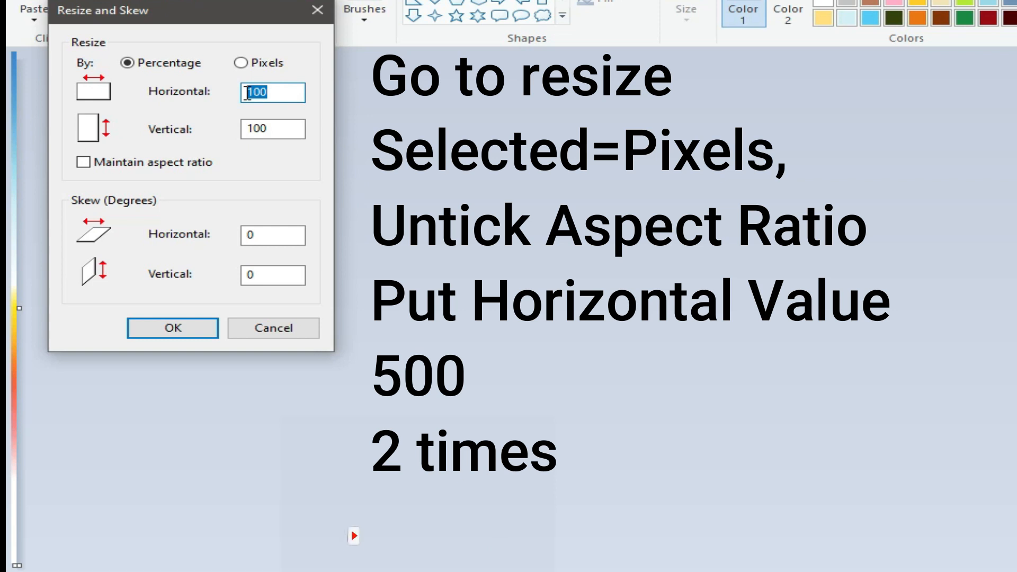
type("500")
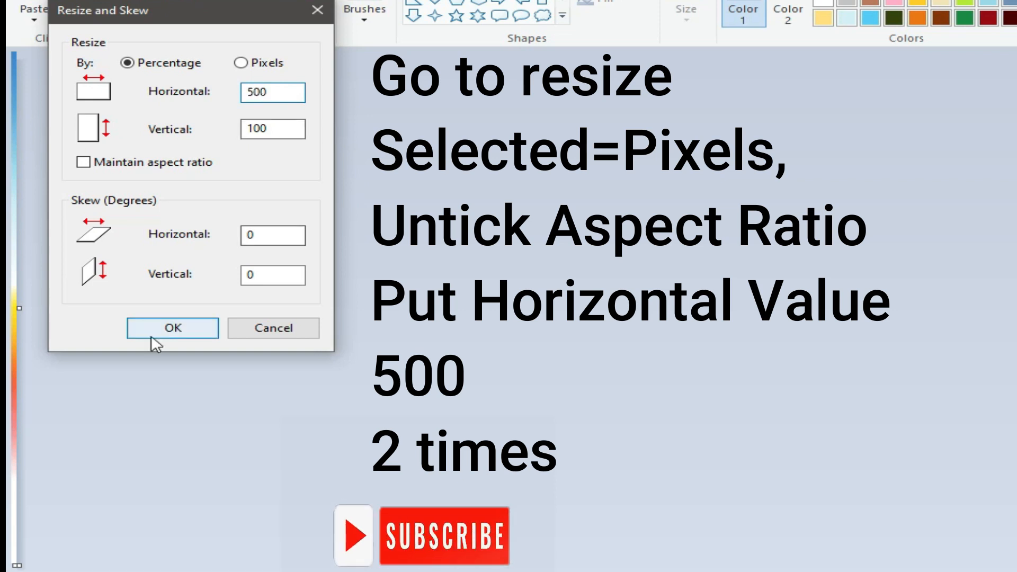
left_click(154, 334)
- Resize the picture horizontally to 500 percent two more times with the aspect ratio unlocked, widening the gradient
left_click(194, 9)
left_click(84, 163)
left_click_drag(272, 92, 248, 93)
type("500")
left_click(172, 328)
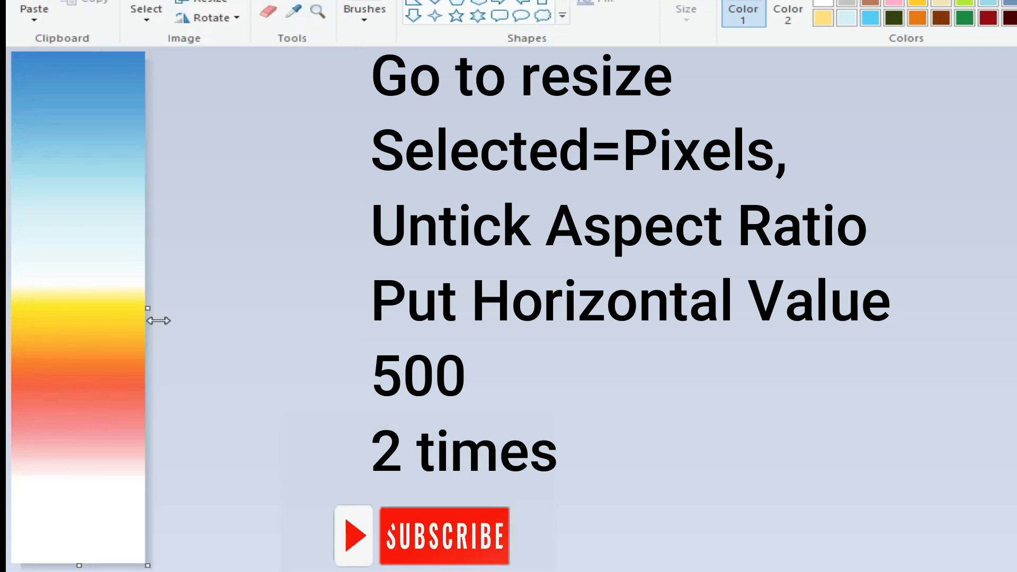
left_click(185, 5)
left_click(83, 162)
left_click(262, 92)
double_click(262, 92)
type("500")
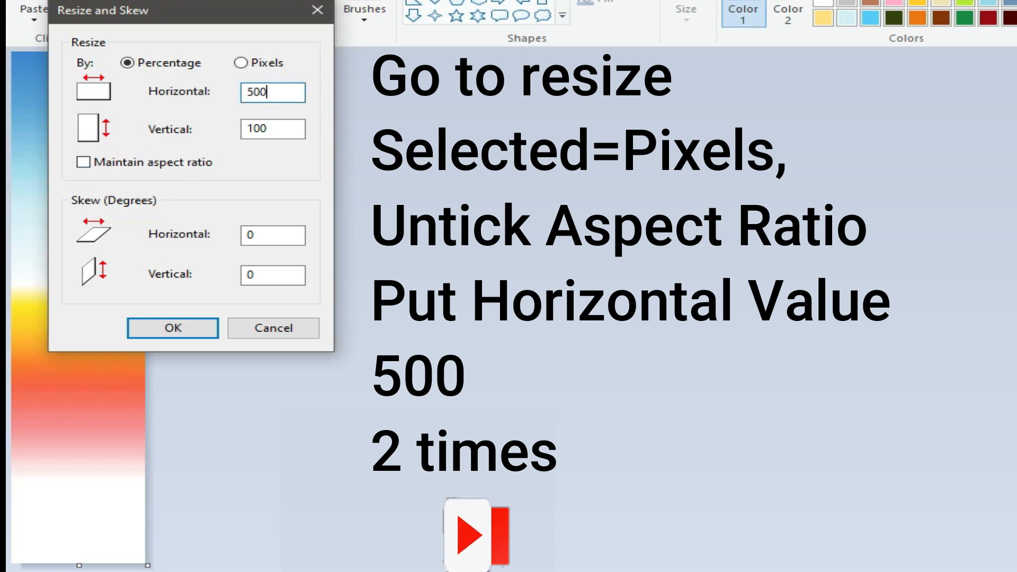
left_click(175, 333)
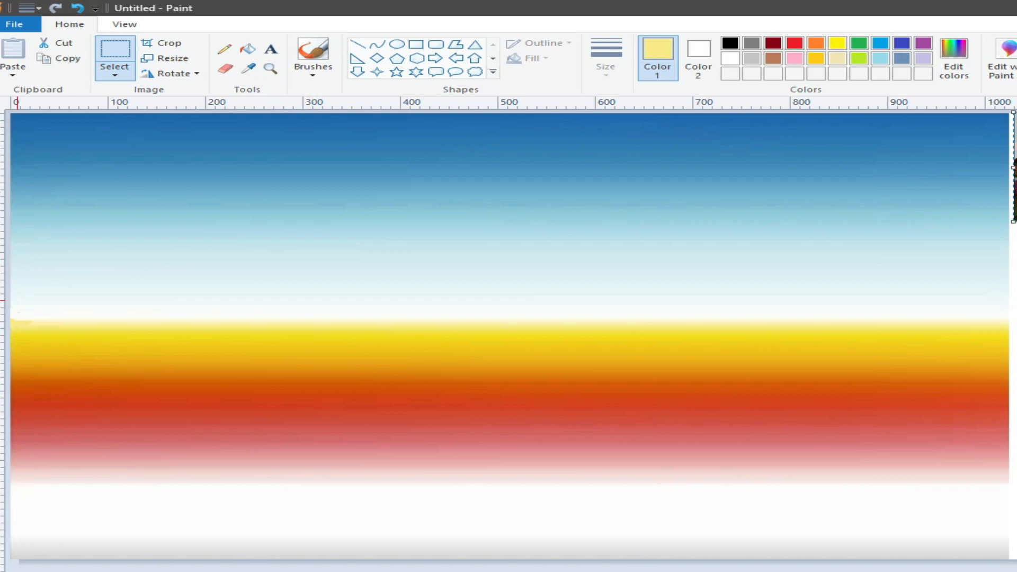
- Select nearly the whole gradient with a rectangular selection, copy it and flip it vertically
left_click(114, 74)
left_click(138, 105)
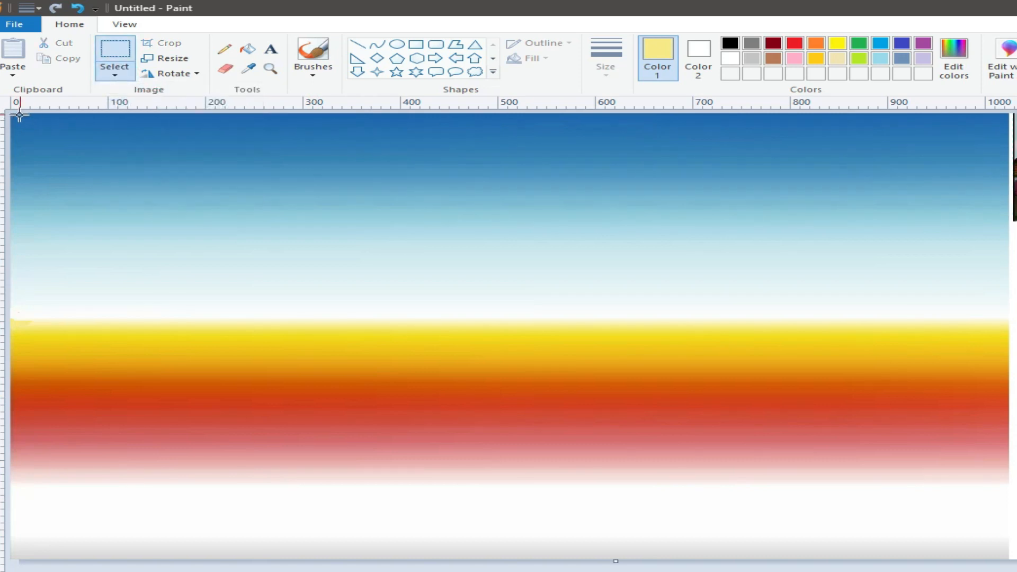
left_click_drag(364, 422, 1001, 559)
right_click(401, 393)
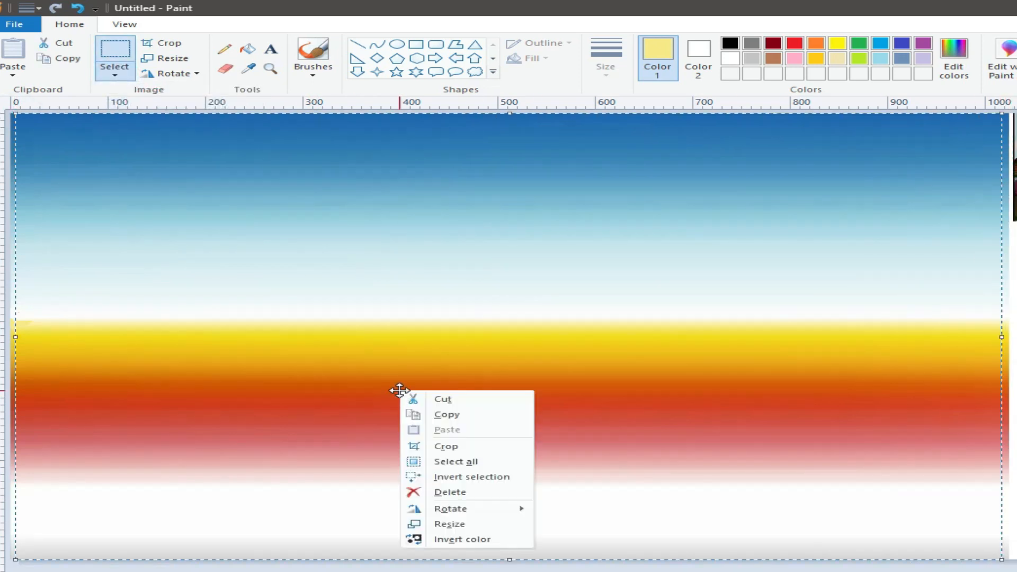
left_click(449, 416)
left_click(174, 74)
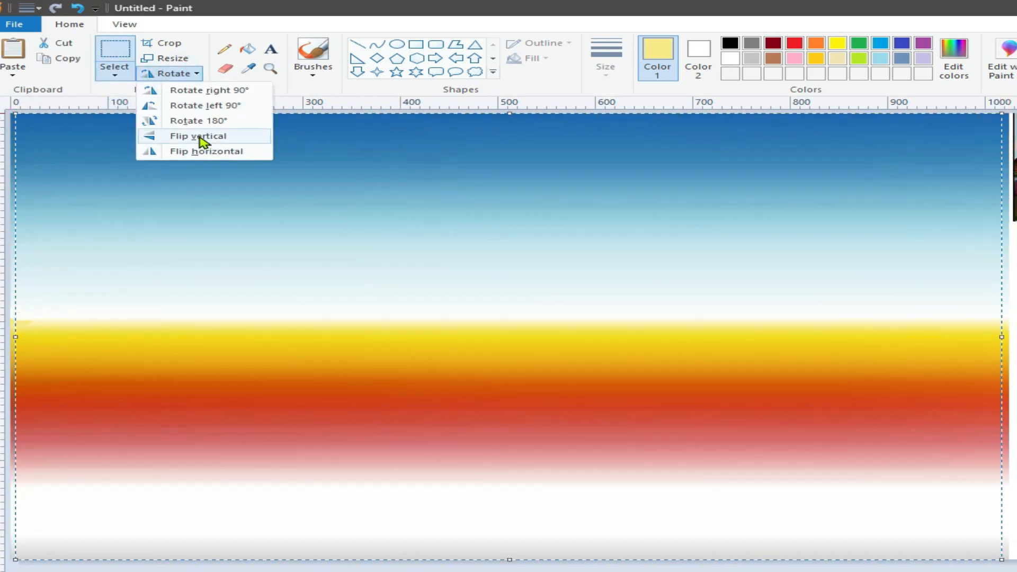
left_click(200, 136)
- Widen the flipped selection slightly on both sides to cover the canvas edges, and deselect it
left_click_drag(15, 337, 10, 337)
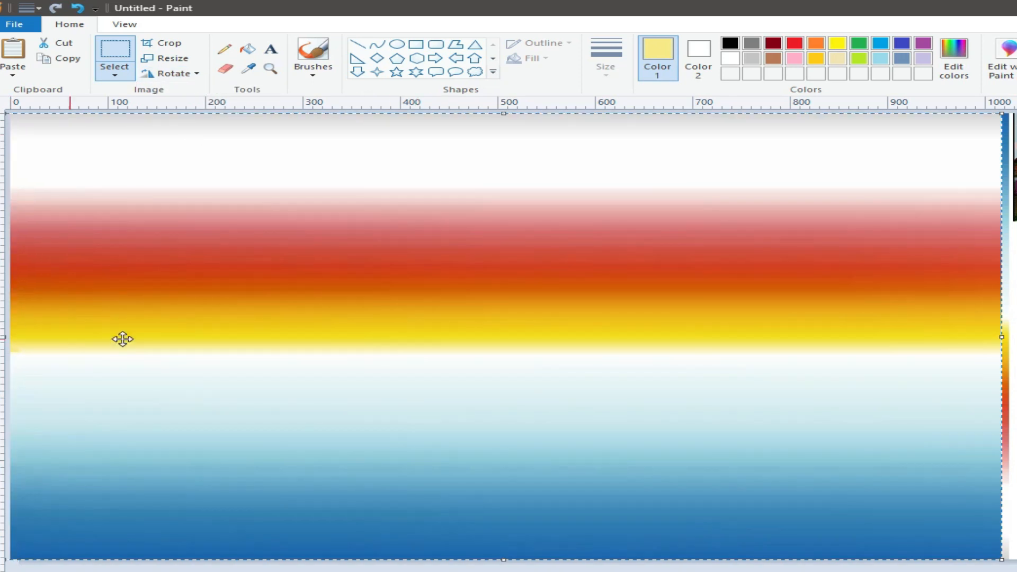
left_click_drag(1002, 337, 1006, 337)
left_click(726, 570)
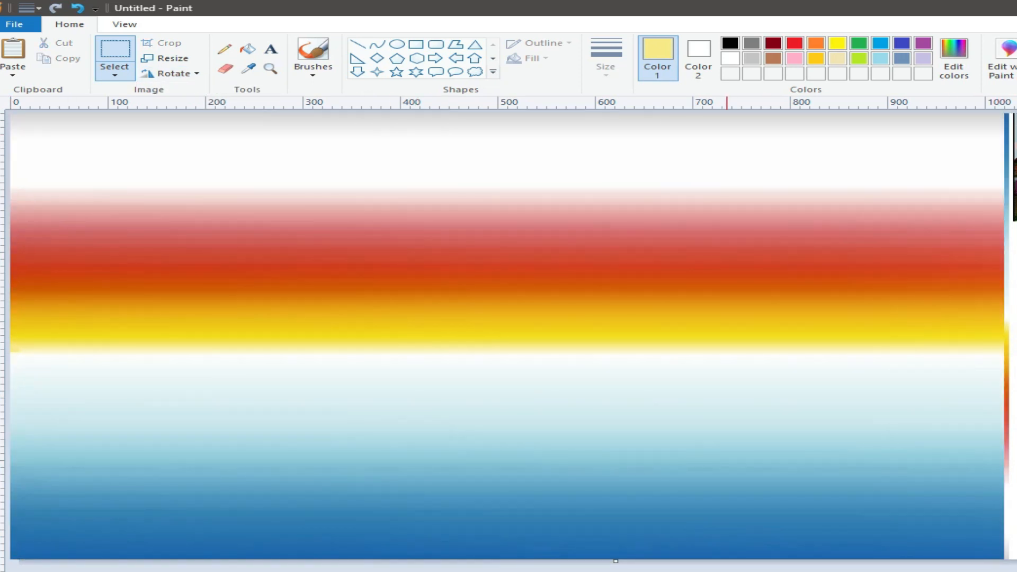
- Sample the brick-orange colour from the red band of the gradient as Color 1
left_click(357, 45)
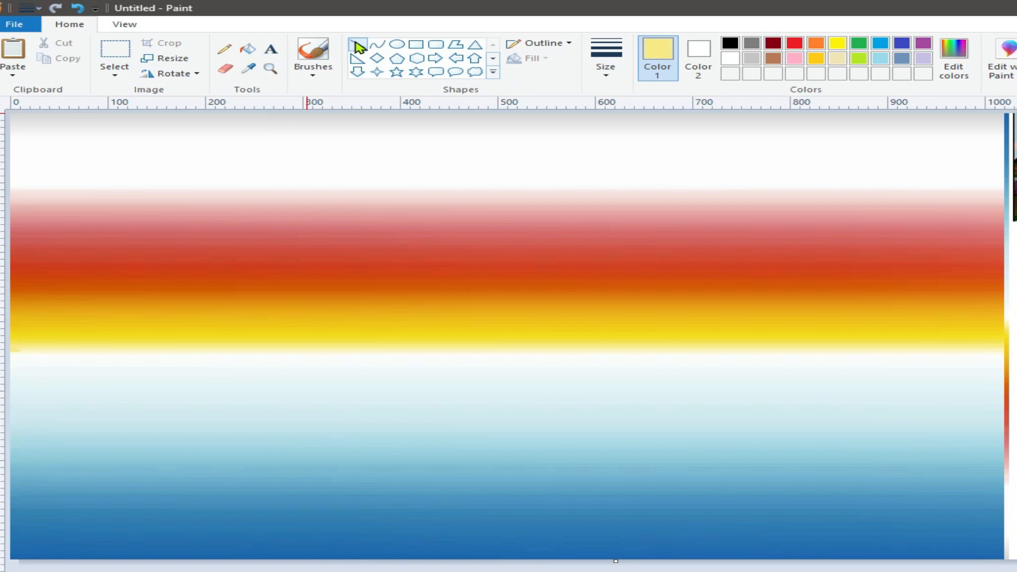
left_click(248, 69)
left_click(493, 252)
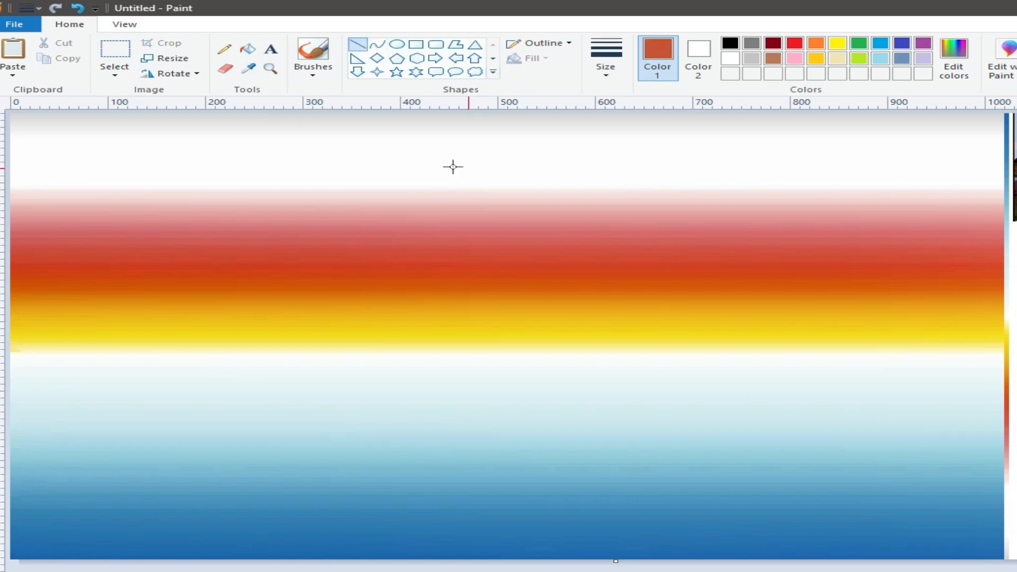
- Try to outline a row of mountain peaks with a free-form selection along the horizon from the left edge to the right edge
left_click(107, 73)
left_click(143, 122)
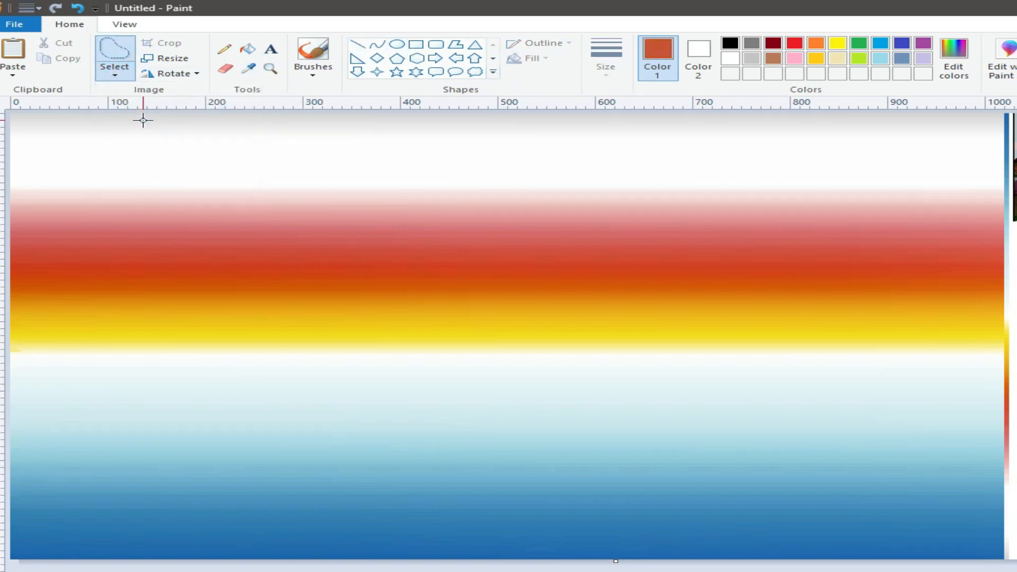
left_click_drag(9, 347, 15, 331)
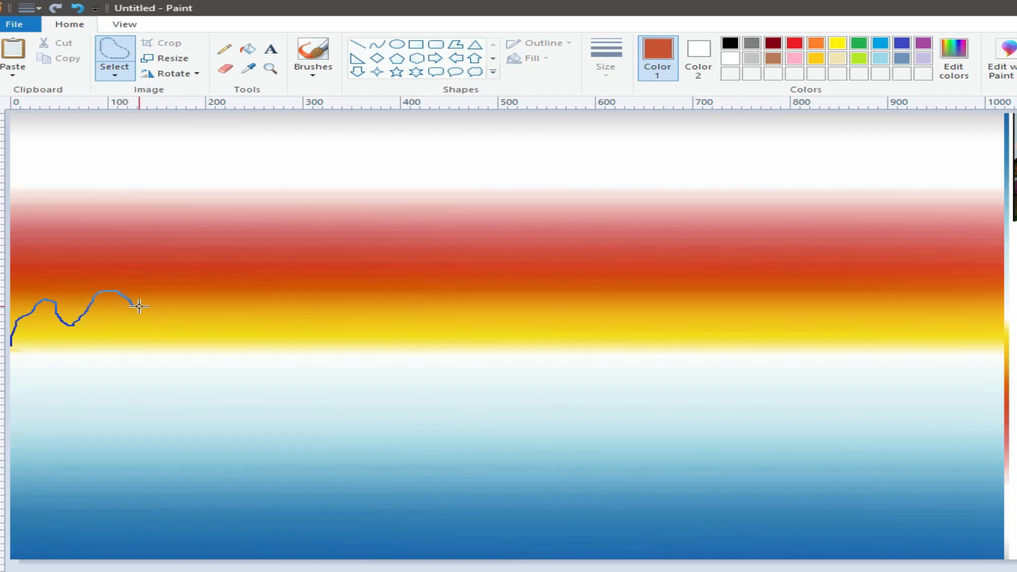
left_click_drag(187, 250, 217, 240)
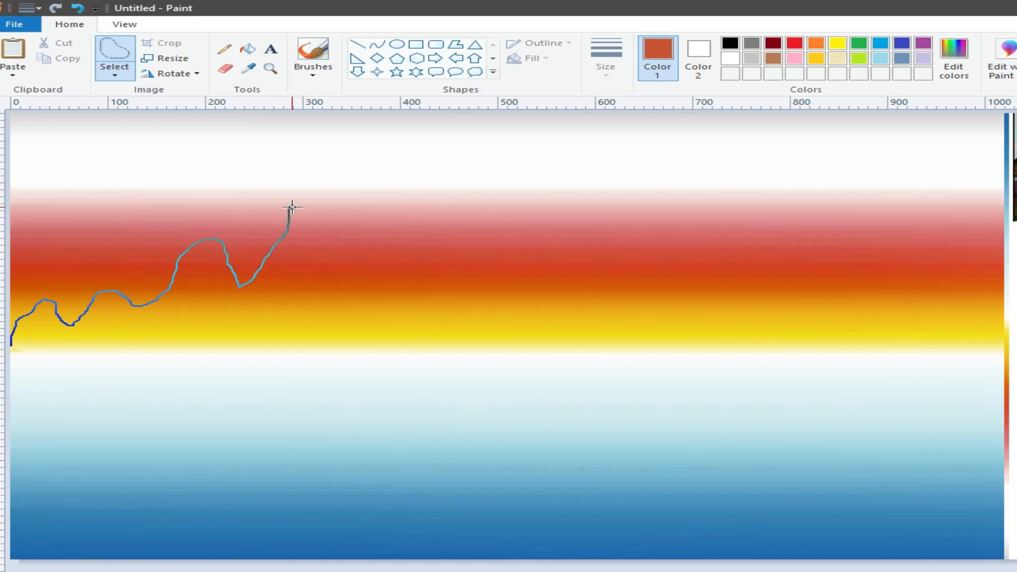
left_click_drag(343, 256, 366, 276)
left_click_drag(379, 236, 416, 184)
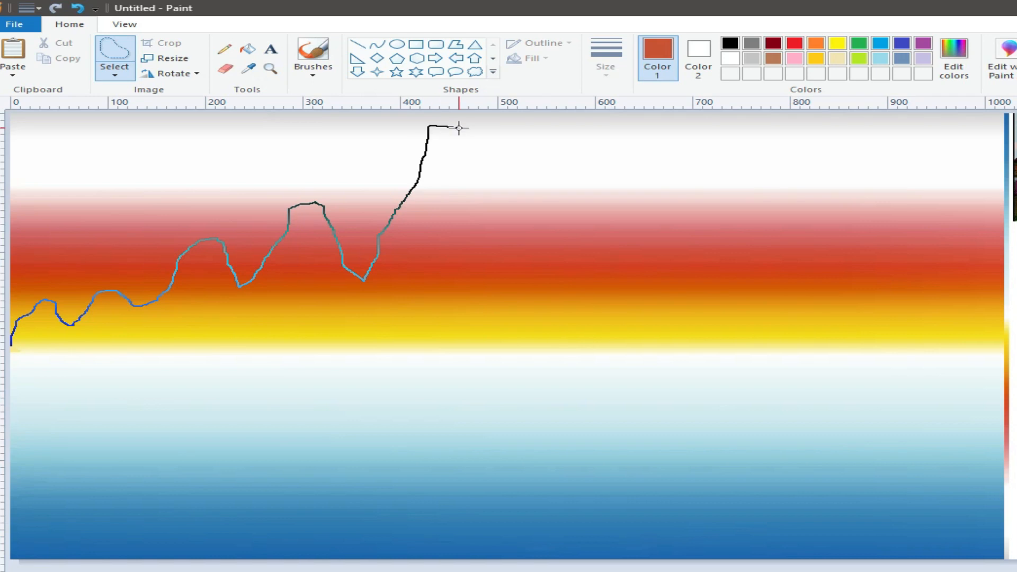
mouse_move(480, 150)
left_mouse_down()
mouse_move(501, 192)
mouse_move(544, 233)
left_mouse_up()
mouse_move(587, 185)
left_mouse_down()
mouse_move(617, 241)
mouse_move(643, 220)
mouse_move(658, 240)
mouse_move(707, 259)
mouse_move(713, 230)
mouse_move(742, 228)
mouse_move(795, 296)
mouse_move(876, 335)
mouse_move(1004, 344)
left_mouse_up()
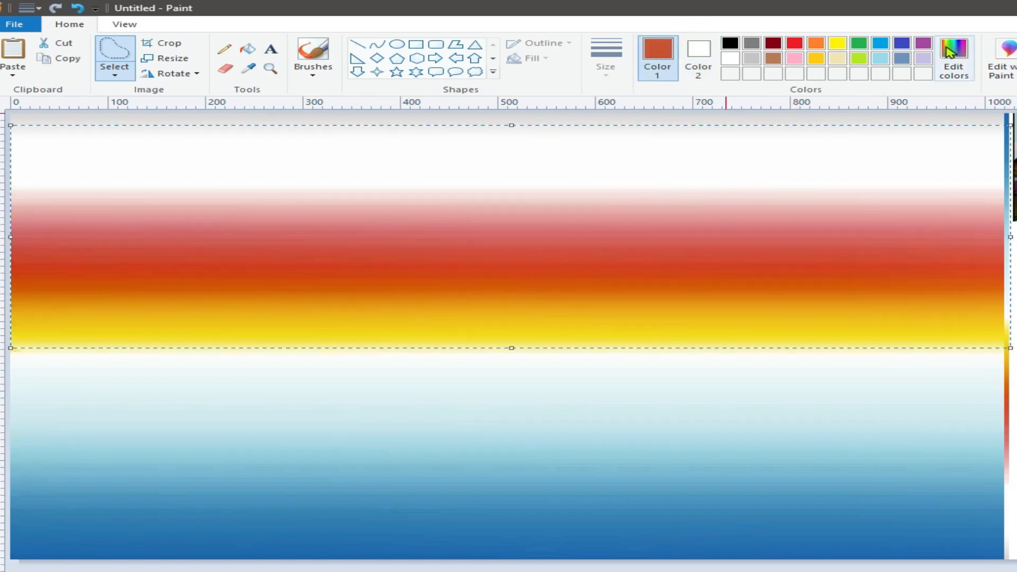
- Add the sampled brick-orange to the palette as a custom colour and set it as Color 2
left_click(953, 53)
left_click(430, 441)
left_click(698, 53)
left_click(730, 73)
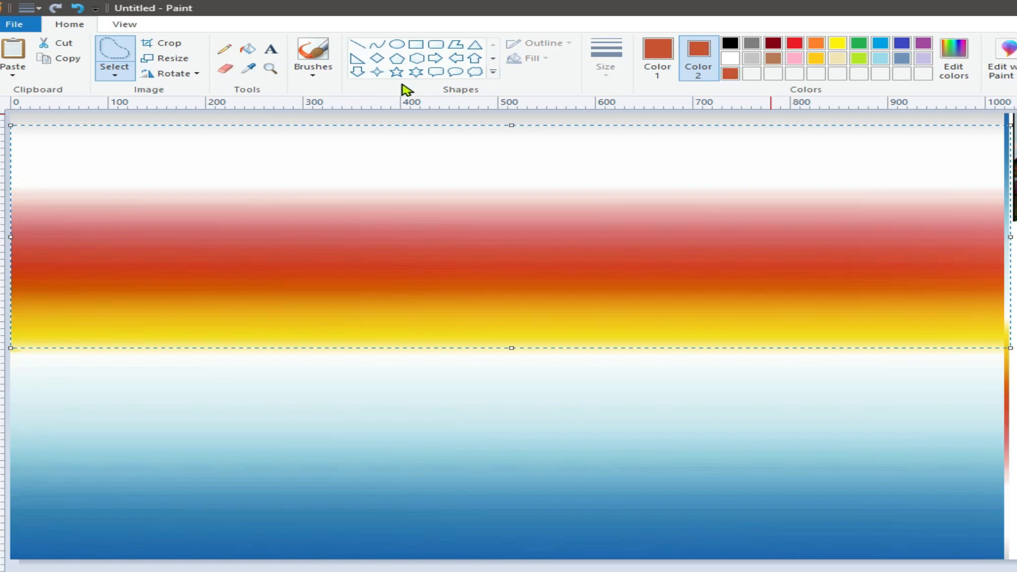
- Drop the current selection, outline a mountain range above the horizon as a free-form selection, and delete its contents to leave it in Color 2
left_click(78, 7)
left_click(56, 8)
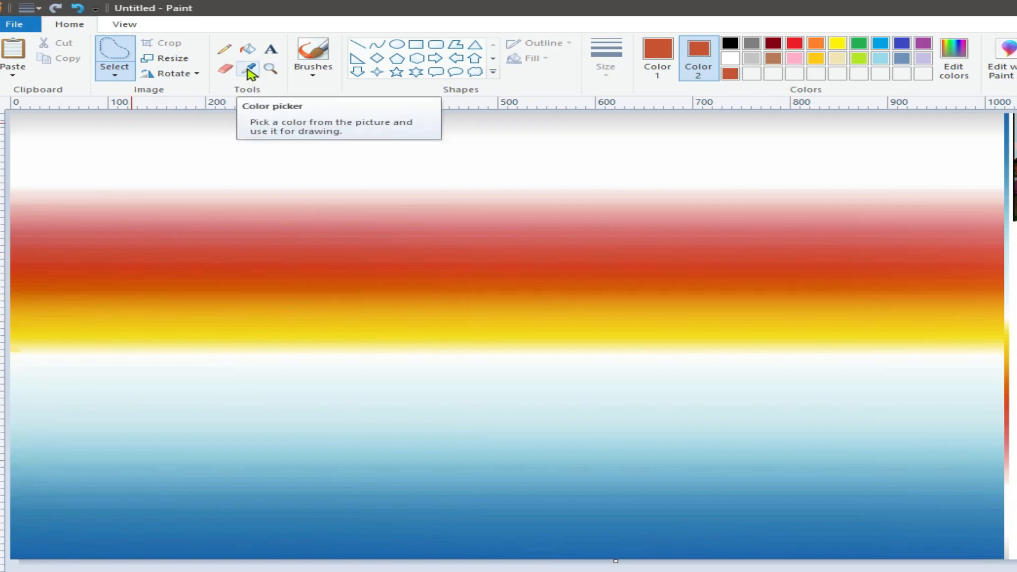
left_click(115, 74)
left_click(136, 121)
left_click_drag(12, 350, 32, 319)
mouse_move(124, 312)
left_mouse_down()
mouse_move(158, 312)
mouse_move(203, 203)
mouse_move(272, 276)
mouse_move(300, 183)
mouse_move(330, 132)
mouse_move(359, 126)
mouse_move(400, 186)
mouse_move(453, 200)
mouse_move(492, 232)
left_mouse_up()
mouse_move(549, 255)
left_mouse_down()
mouse_move(578, 277)
mouse_move(634, 285)
left_mouse_up()
left_click_drag(711, 307, 885, 348)
key("Delete")
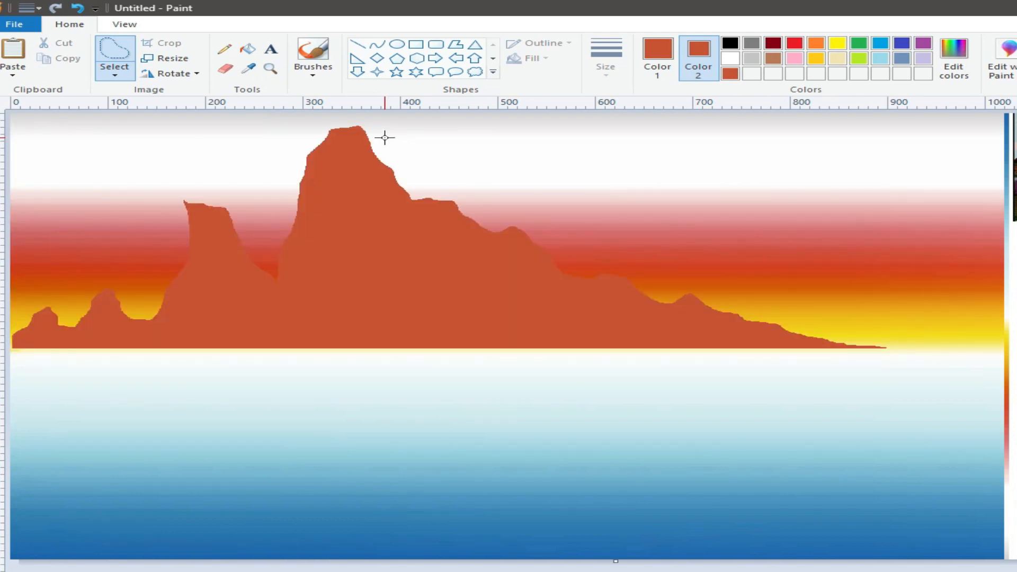
- Set Color 1 and Color 2 to brown and fill the mountain range with brown
left_click(773, 58)
left_click(657, 59)
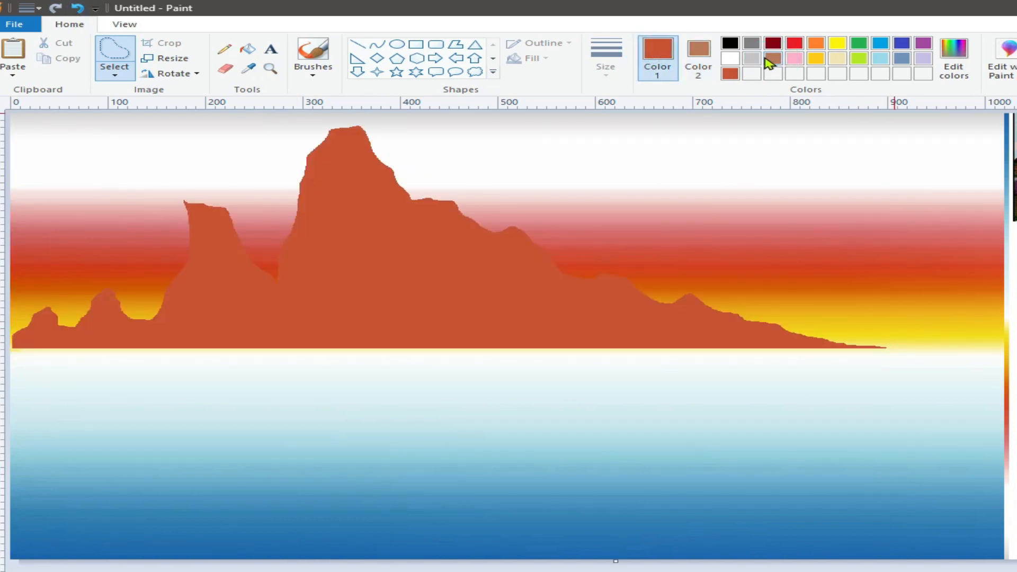
left_click(772, 59)
left_click(247, 48)
left_click(398, 246)
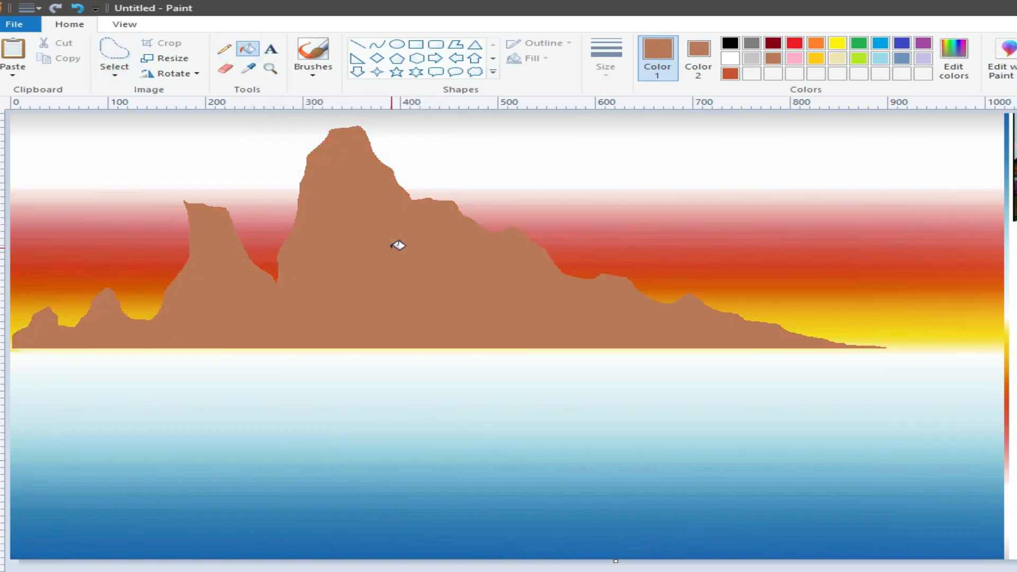
- Select the Watercolor brush and mix a darker brown as Color 1
left_click(317, 71)
left_click(313, 152)
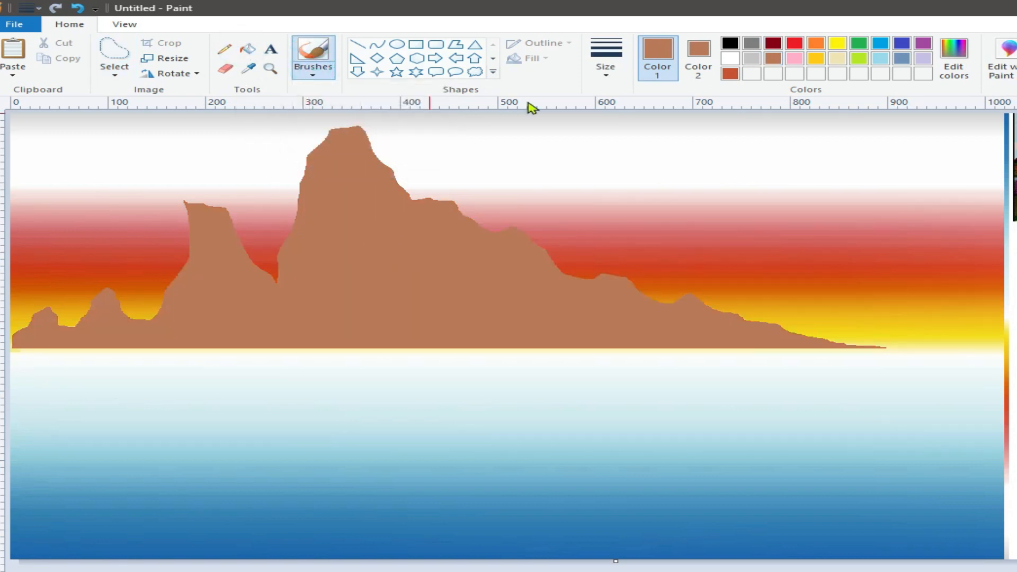
left_click(954, 57)
left_click(807, 340)
left_click(430, 441)
- Shade the left-facing slopes of the two small peaks, the flat-topped peak and the main peak with a thick dark brown Crayon brush
left_click(317, 72)
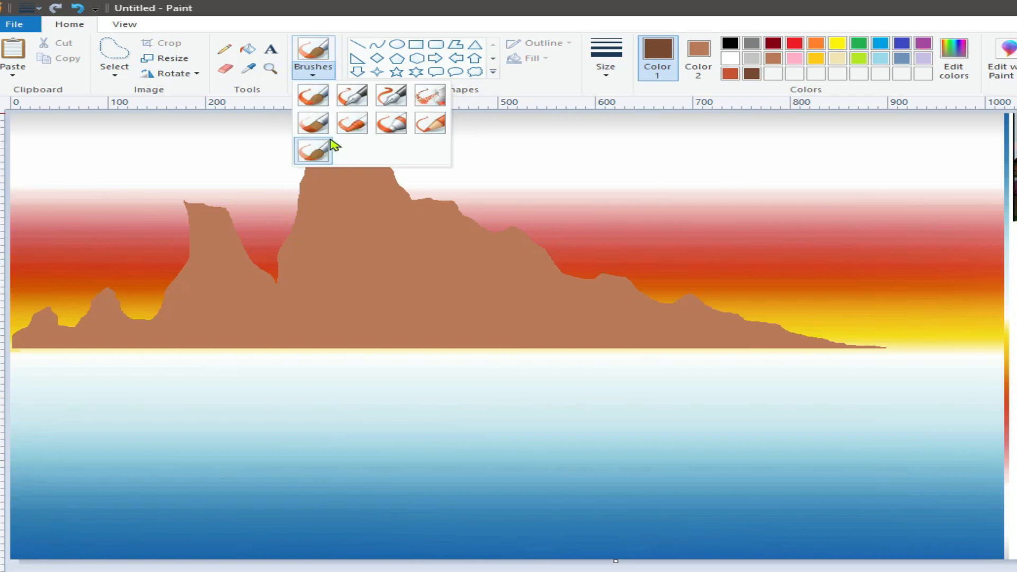
left_click(352, 122)
left_click(605, 58)
left_click(605, 125)
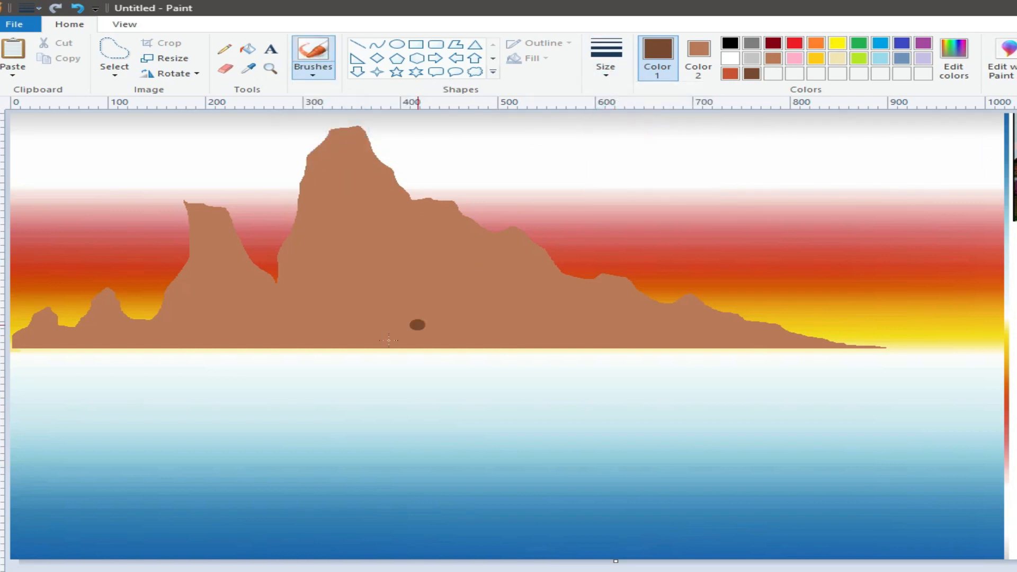
mouse_move(189, 206)
left_mouse_down()
mouse_move(194, 253)
mouse_move(142, 317)
left_mouse_up()
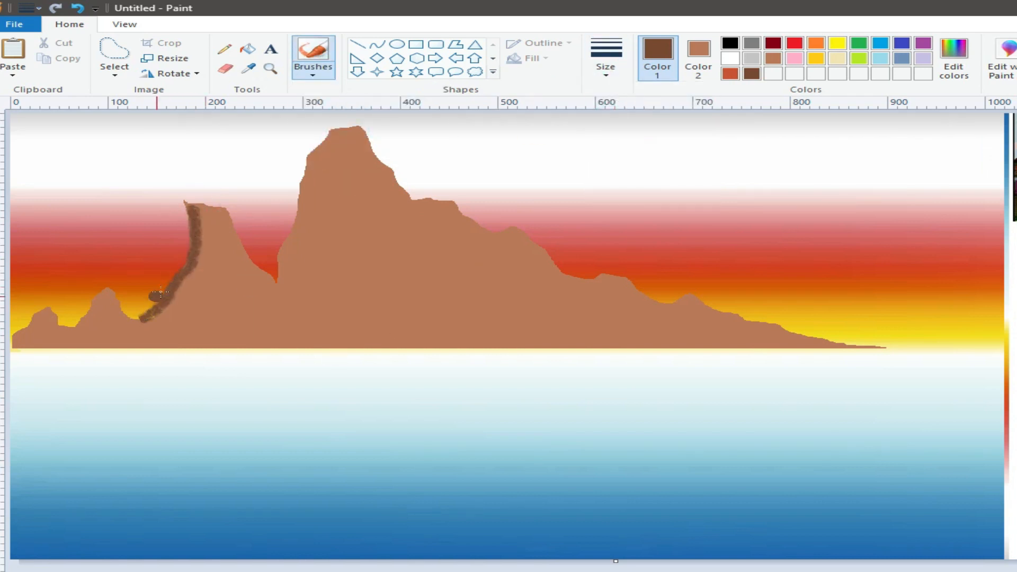
left_click_drag(204, 205, 197, 233)
mouse_move(110, 291)
left_mouse_down()
mouse_move(81, 325)
mouse_move(14, 336)
left_mouse_up()
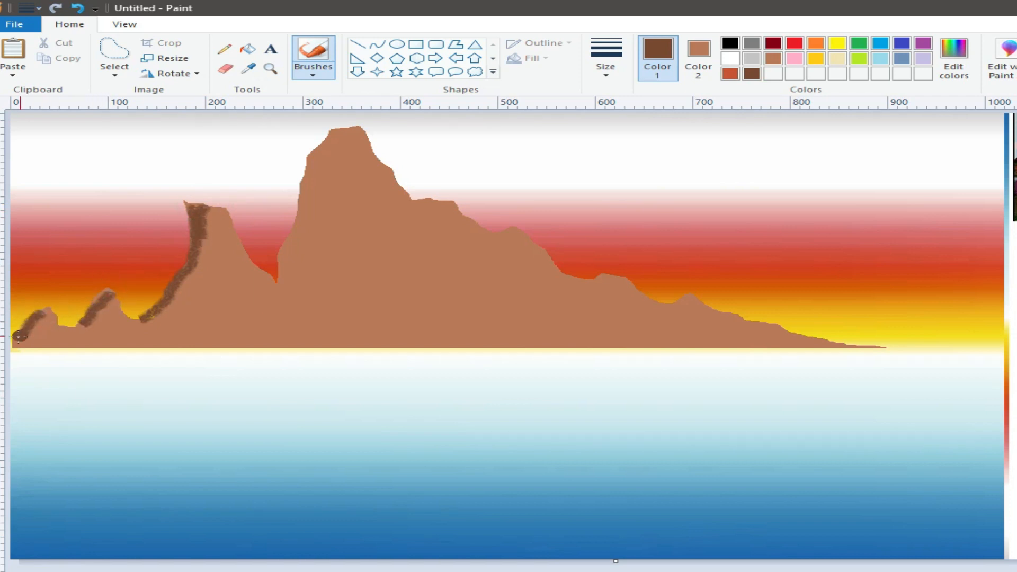
mouse_move(332, 133)
left_mouse_down()
mouse_move(309, 165)
mouse_move(284, 259)
left_mouse_up()
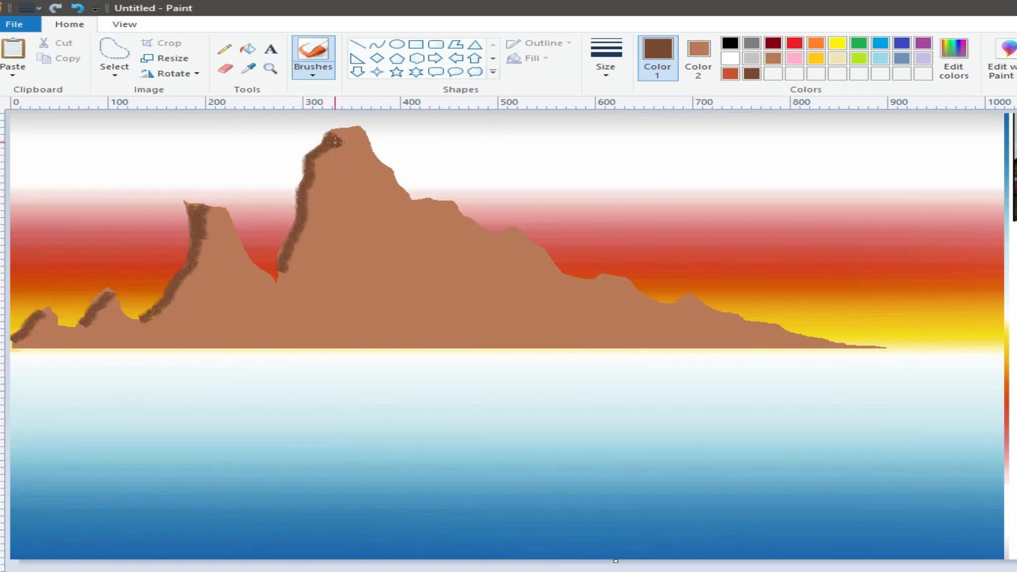
- Draw thinner dark brown Crayon lines down and along the shoulder to the right of the main peak
left_click(604, 79)
left_click(606, 104)
left_click_drag(407, 196, 421, 246)
left_click_drag(411, 197, 448, 203)
- Add creases to the right shoulder with a thin Watercolor brush and trace the lower ridge to the canvas's right edge
left_click(316, 76)
left_click(314, 154)
left_click(604, 76)
left_click(603, 103)
left_click_drag(456, 255, 446, 237)
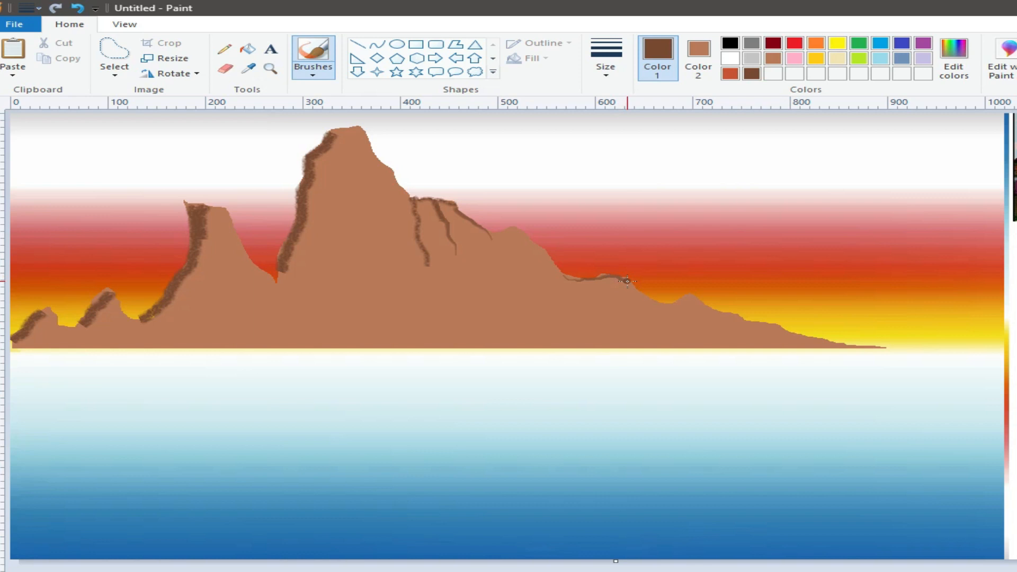
mouse_move(694, 300)
left_mouse_down()
mouse_move(863, 346)
mouse_move(1004, 350)
left_mouse_up()
- Enlarge the Watercolor brush and thicken the ridge outline from the lower right hills up to the main peak's shoulder
left_click(590, 56)
left_click(620, 124)
mouse_move(733, 320)
left_mouse_down()
mouse_move(604, 277)
mouse_move(560, 275)
left_mouse_up()
left_click_drag(501, 246, 414, 197)
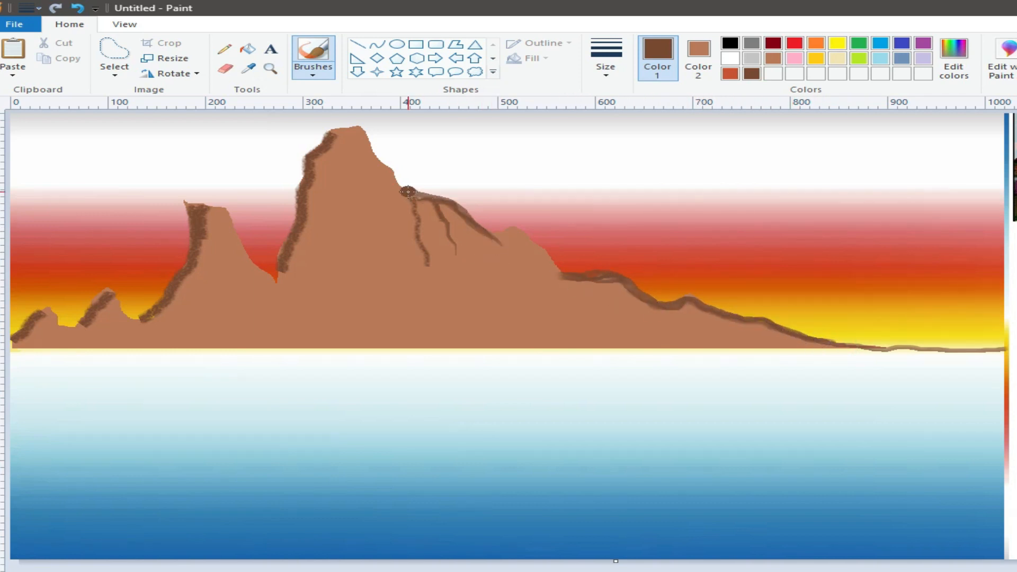
- Extend the dark brown shading on the two small left peaks and the flat-topped peak with downward creases
left_click_drag(139, 343, 145, 318)
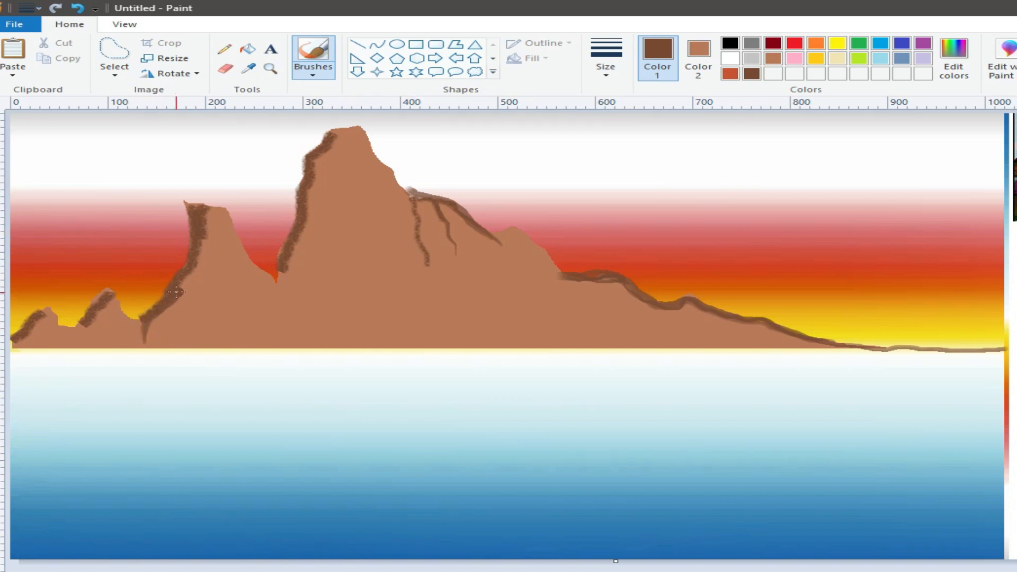
left_click_drag(73, 342, 109, 298)
left_click_drag(20, 344, 39, 317)
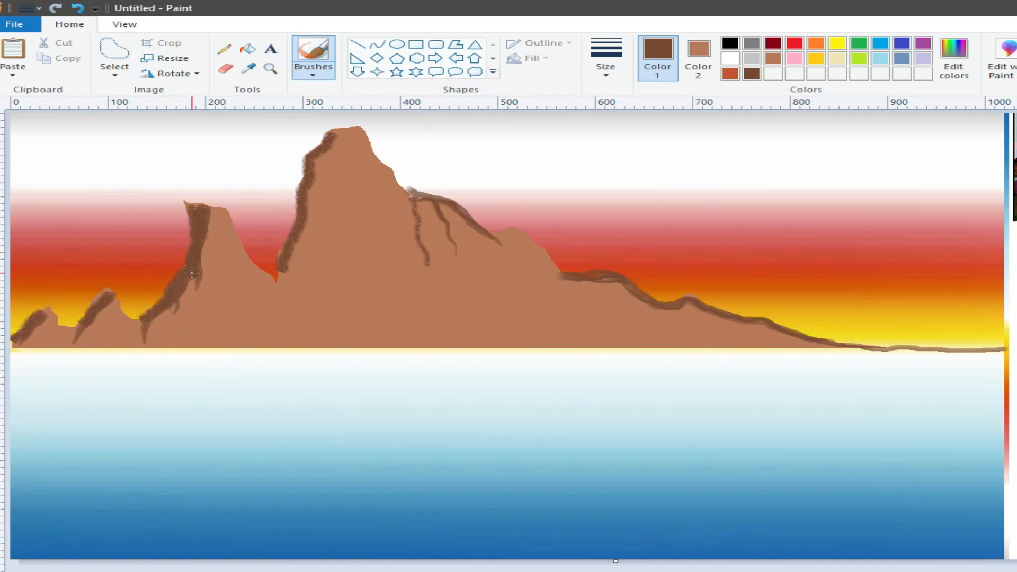
left_click_drag(177, 278, 202, 253)
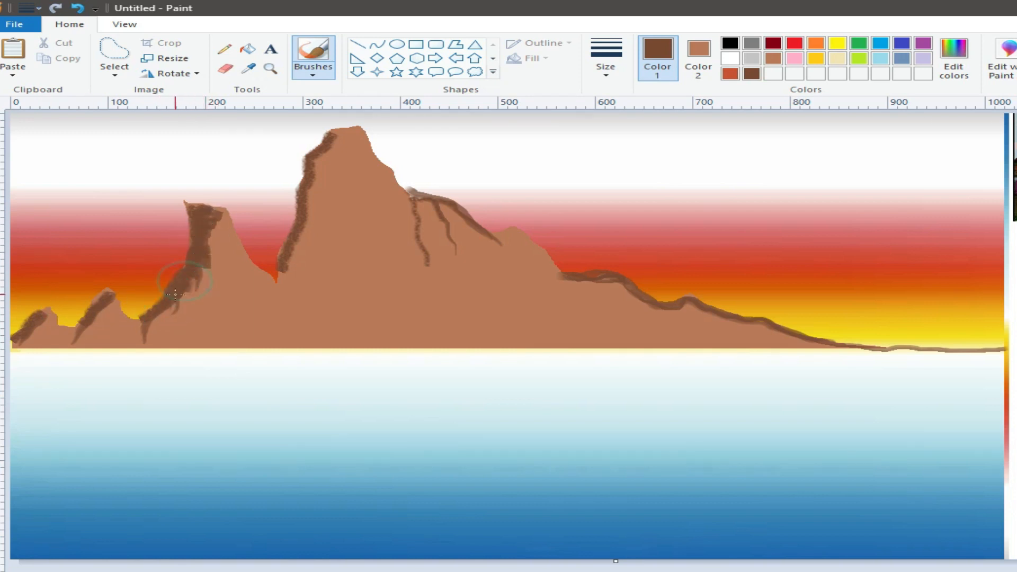
- Paint dark brown creases on the main peak's left slope and outline its summit and upper right slope
mouse_move(273, 333)
left_mouse_down()
mouse_move(296, 228)
mouse_move(290, 253)
mouse_move(312, 233)
mouse_move(312, 159)
mouse_move(307, 216)
mouse_move(347, 183)
mouse_move(332, 131)
left_mouse_up()
left_click_drag(311, 163, 274, 249)
mouse_move(408, 192)
left_mouse_down()
mouse_move(468, 218)
mouse_move(411, 194)
mouse_move(360, 132)
mouse_move(337, 139)
mouse_move(401, 179)
mouse_move(381, 159)
left_mouse_up()
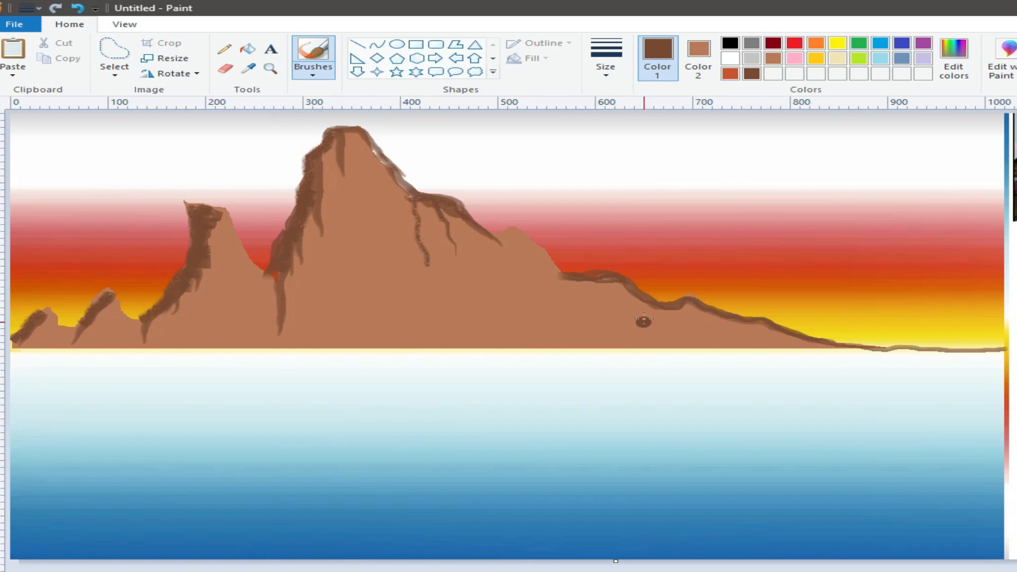
- Thicken the right shoulder's creases and ridge line, and outline the tops and right slopes of the left peaks
mouse_move(433, 282)
left_mouse_down()
mouse_move(396, 176)
mouse_move(463, 255)
left_mouse_up()
left_click_drag(429, 207, 459, 245)
mouse_move(594, 274)
left_mouse_down()
mouse_move(513, 228)
mouse_move(497, 233)
left_mouse_up()
left_click(601, 303)
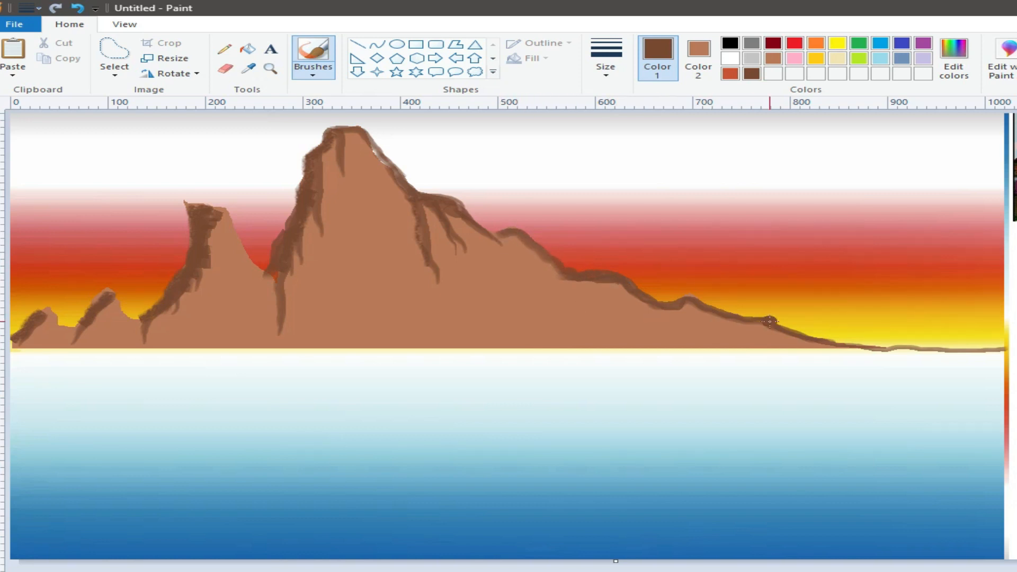
left_click_drag(222, 207, 232, 232)
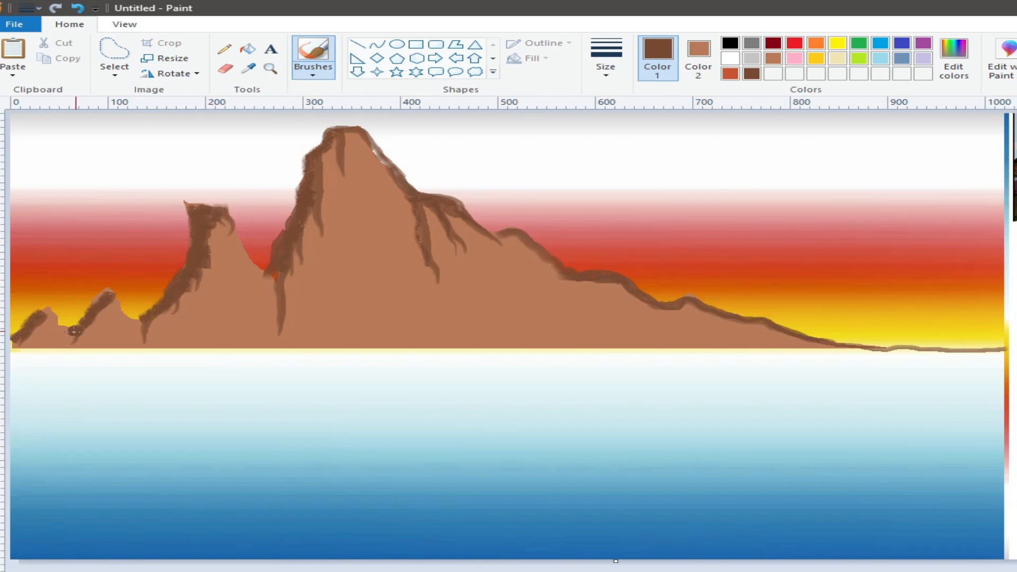
mouse_move(51, 311)
left_mouse_down()
mouse_move(13, 342)
mouse_move(50, 312)
mouse_move(64, 320)
mouse_move(106, 296)
mouse_move(152, 312)
left_mouse_up()
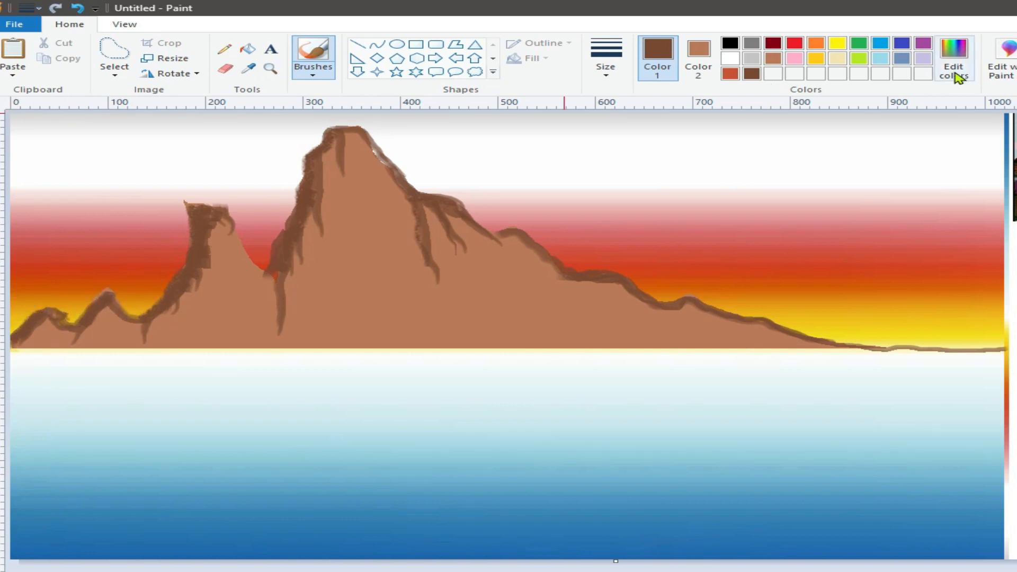
- Mix an even darker brown and paint it over the flat-topped peak, the main peak's outline and the right shoulder's creases and ridge
left_click(954, 56)
left_click_drag(809, 354, 808, 365)
left_click(429, 440)
mouse_move(132, 333)
left_mouse_down()
mouse_move(189, 252)
mouse_move(210, 204)
left_mouse_up()
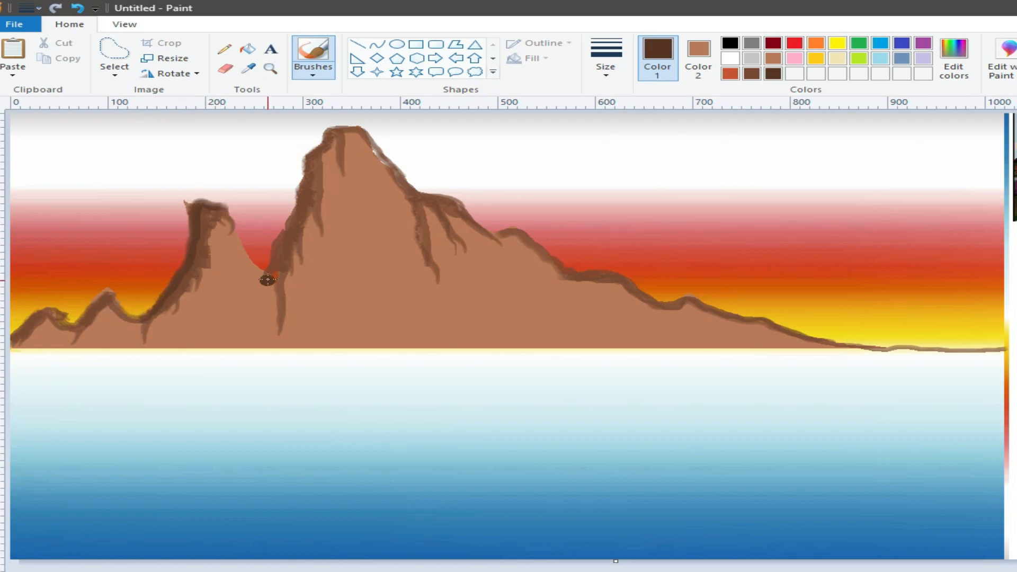
mouse_move(274, 274)
left_mouse_down()
mouse_move(312, 149)
mouse_move(346, 128)
mouse_move(382, 144)
left_mouse_up()
mouse_move(411, 198)
left_mouse_down()
mouse_move(472, 270)
mouse_move(424, 200)
left_mouse_up()
left_click_drag(503, 246, 413, 191)
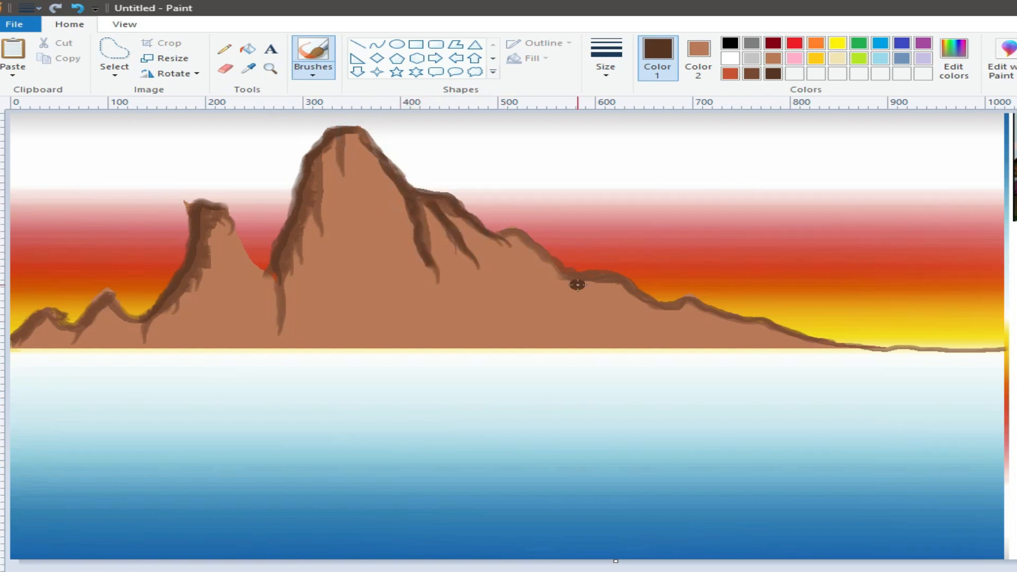
left_click_drag(577, 285, 492, 234)
- Sample the red of the sky and fill the mountain body with it
left_click(248, 68)
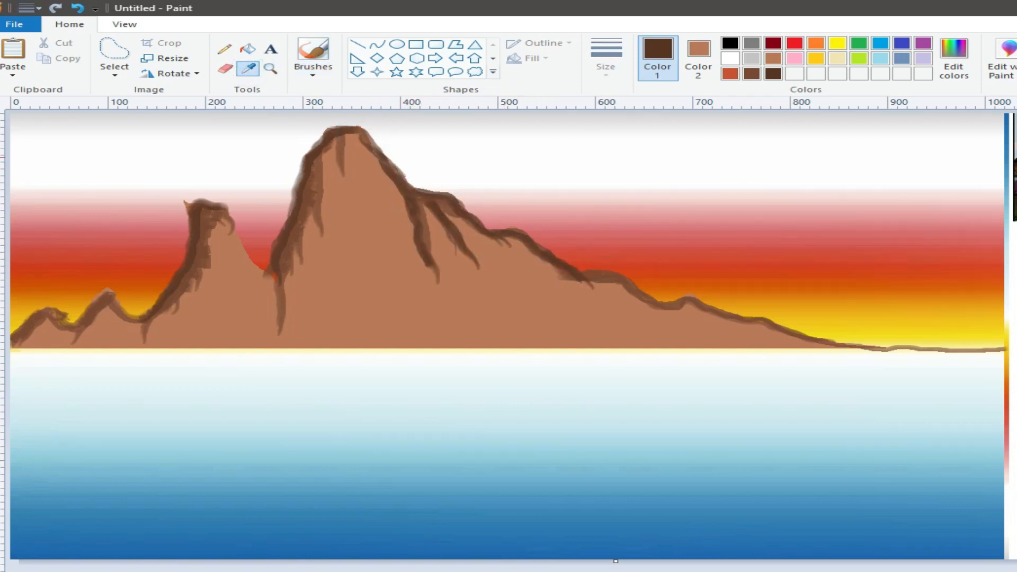
left_click(837, 249)
left_click(247, 48)
left_click(385, 228)
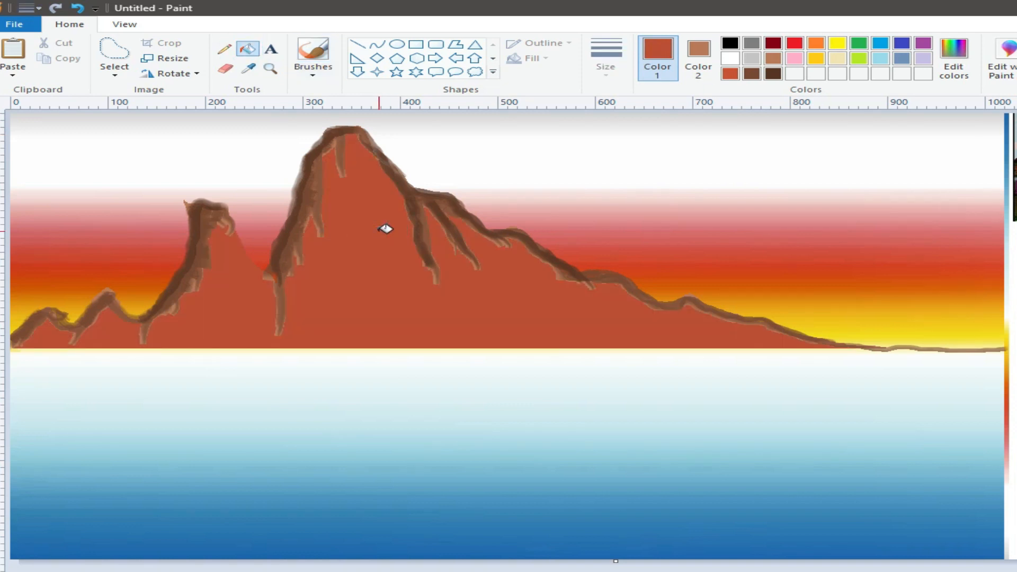
- Darken the sampled red slightly and refill the mountain body with it
left_click(953, 53)
left_click(810, 335)
left_click(434, 443)
left_click(354, 249)
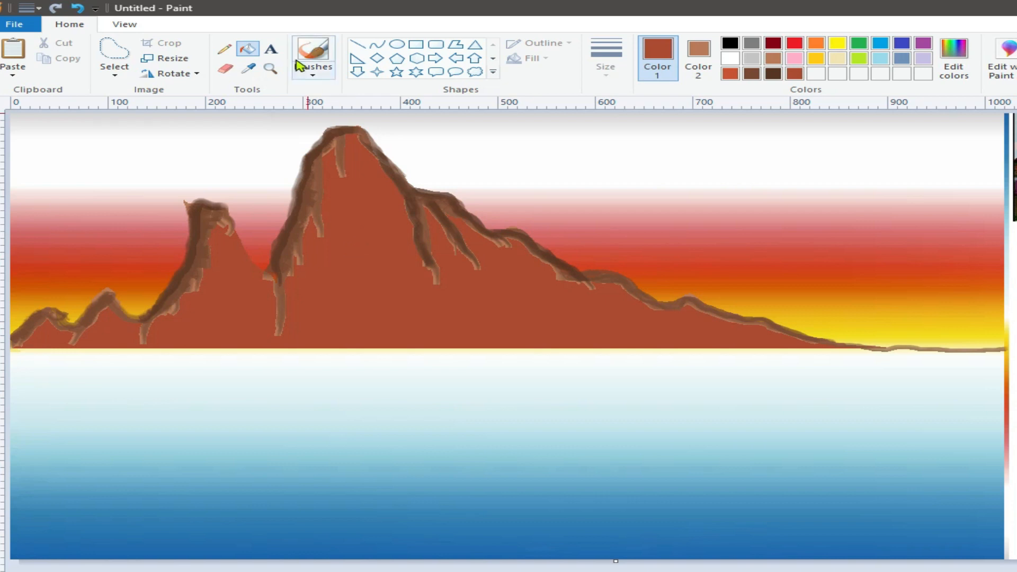
- Paint a thick dark brown Watercolor line along the mountain base across the full canvas width
left_click(313, 52)
left_click(773, 73)
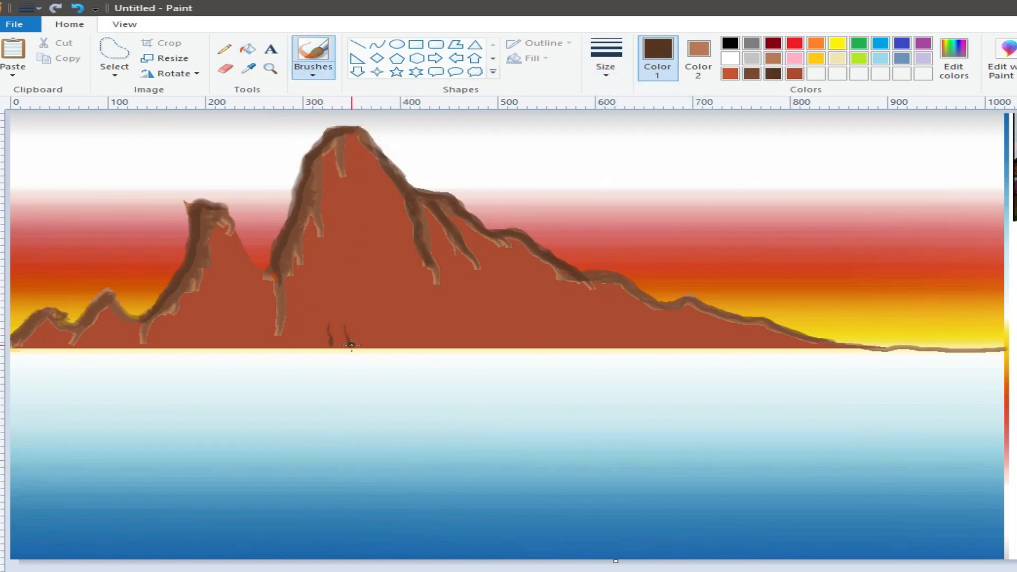
left_click(605, 58)
left_click(613, 122)
left_click_drag(999, 349, 11, 346)
left_click_drag(1002, 349, 11, 347)
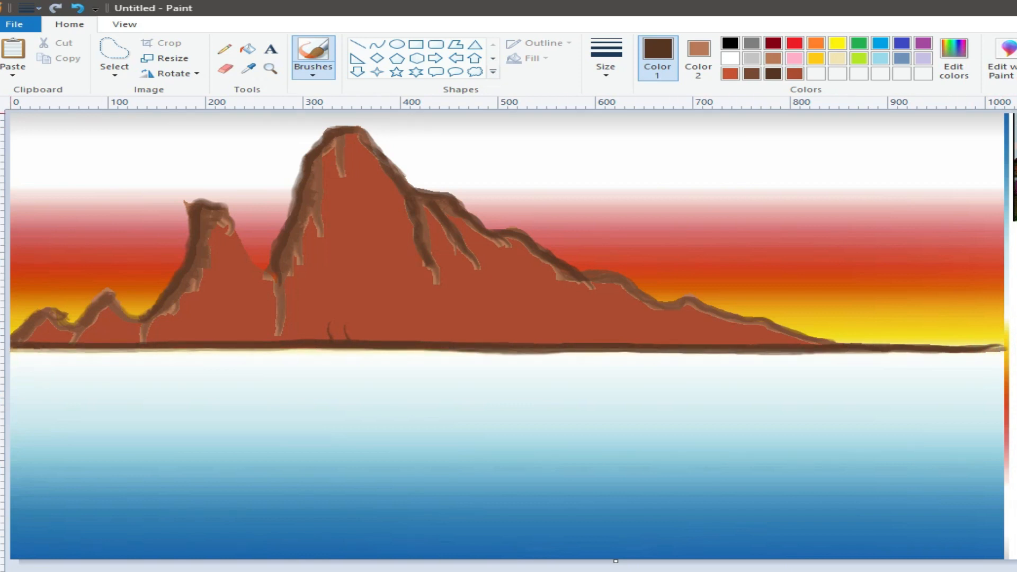
- Mix a very dark olive green as Color 1, starting from the basic olive
left_click(865, 63)
left_click(953, 53)
left_click(437, 345)
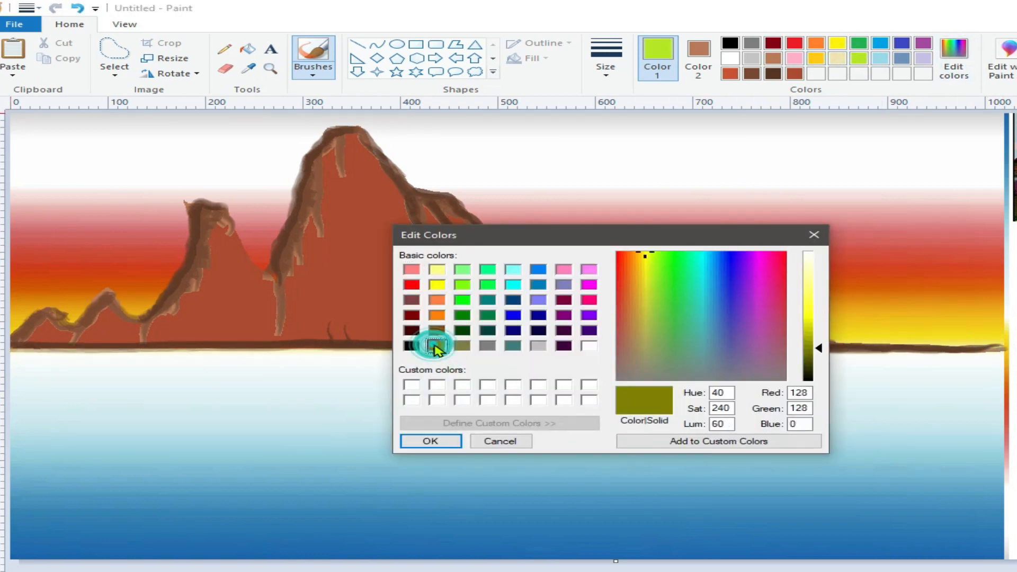
left_click(819, 364)
left_click(430, 442)
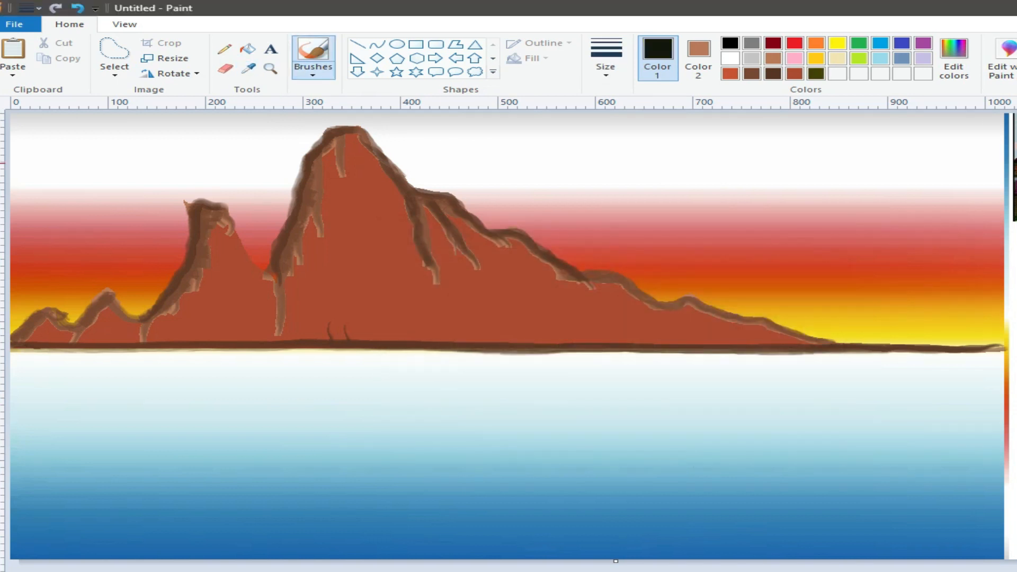
- Paint long, very dark green strokes along and just below the brown base line
left_click(605, 66)
left_click(621, 126)
left_click_drag(513, 358, 12, 351)
left_click_drag(683, 356, 466, 356)
mouse_move(996, 351)
left_mouse_down()
mouse_move(350, 359)
mouse_move(42, 347)
left_mouse_up()
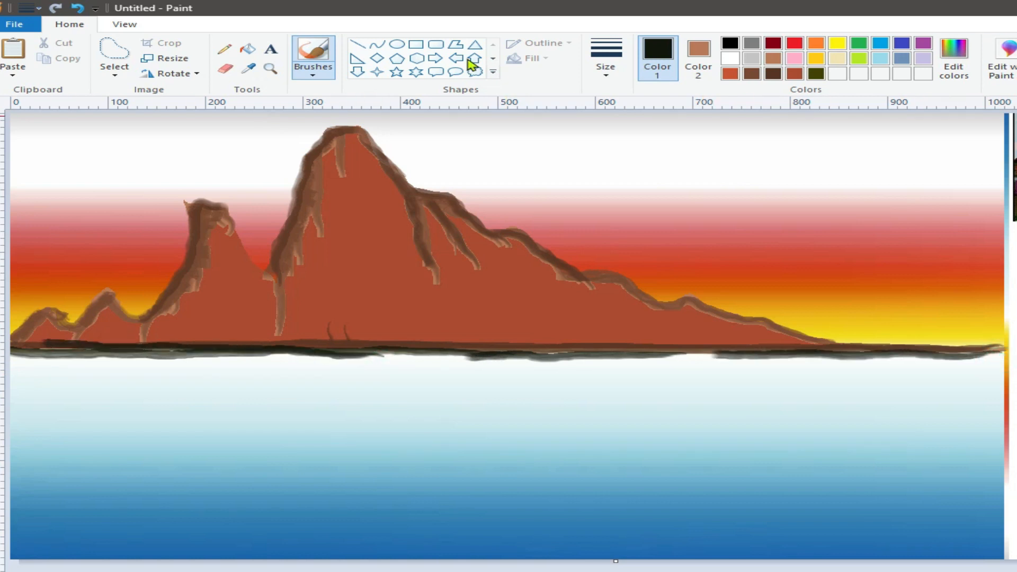
- Sample a dark olive from the base line and paint long shoreline strokes below it, sloping lower toward the canvas's left edge
left_click(248, 67)
left_click(555, 356)
left_click_drag(430, 361, 24, 353)
left_click_drag(568, 361, 1009, 354)
left_click_drag(536, 355, 1009, 361)
left_click_drag(635, 356, 873, 361)
left_click_drag(369, 360, 26, 371)
left_click_drag(445, 356, 11, 381)
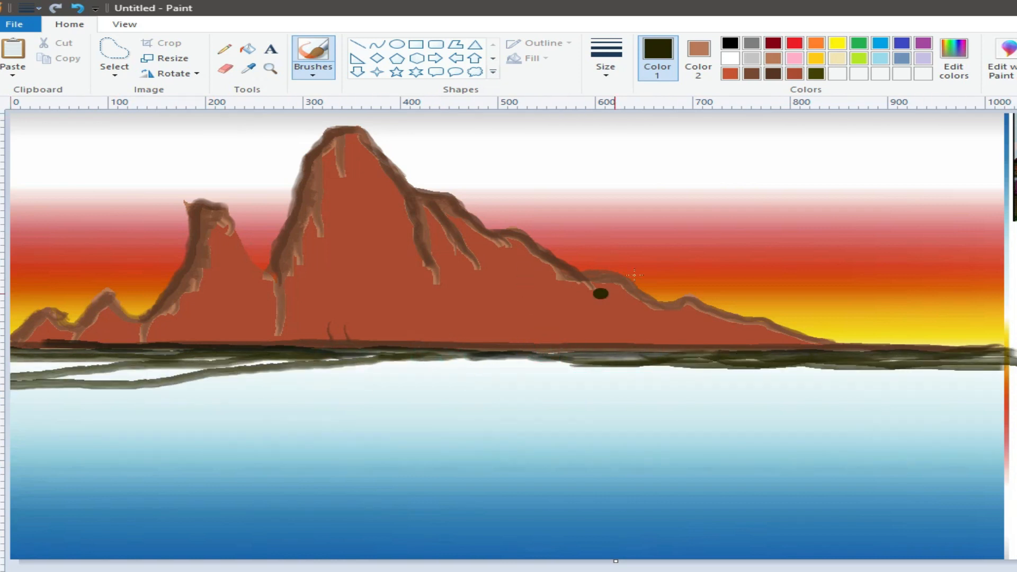
- Sample the lighter olive from the shoreline strokes and fill in the gaps of the shoreline band with it
left_click(248, 68)
left_click(154, 382)
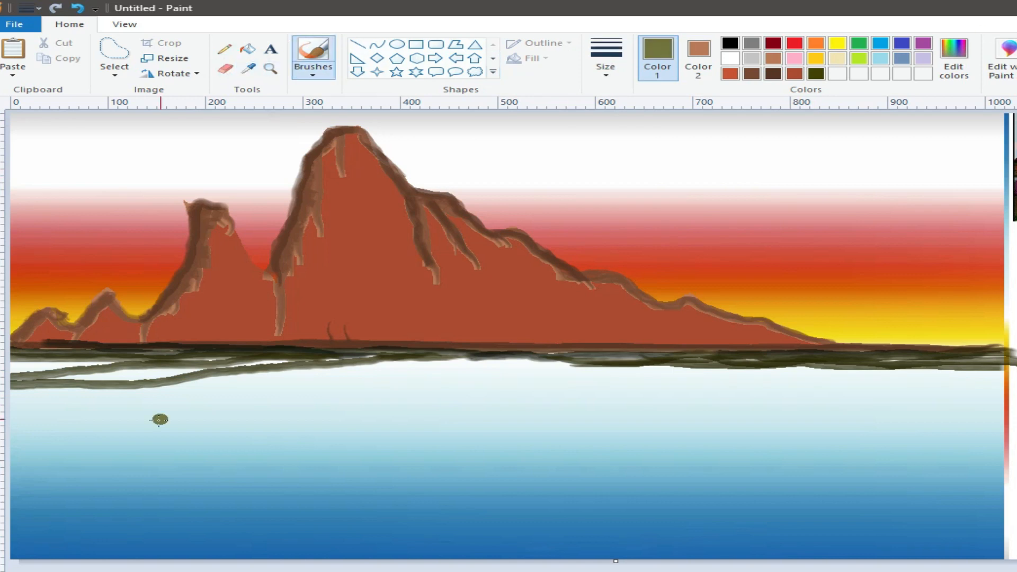
left_click_drag(290, 361, 48, 378)
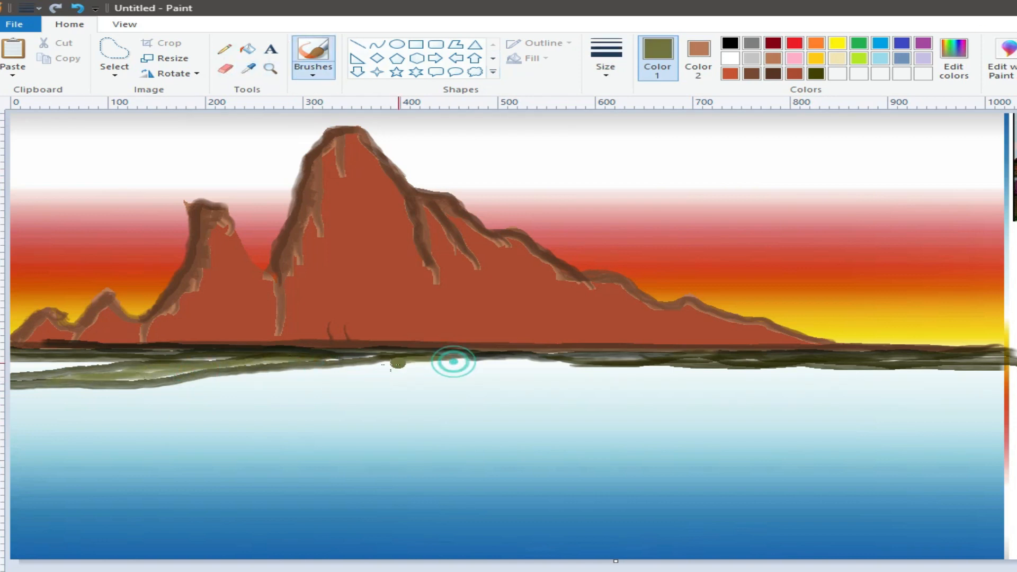
mouse_move(469, 367)
left_mouse_down()
mouse_move(641, 368)
mouse_move(450, 371)
mouse_move(522, 360)
mouse_move(895, 365)
mouse_move(11, 369)
left_mouse_up()
mouse_move(155, 364)
left_mouse_down()
mouse_move(1011, 377)
mouse_move(363, 379)
mouse_move(63, 362)
mouse_move(345, 367)
left_mouse_up()
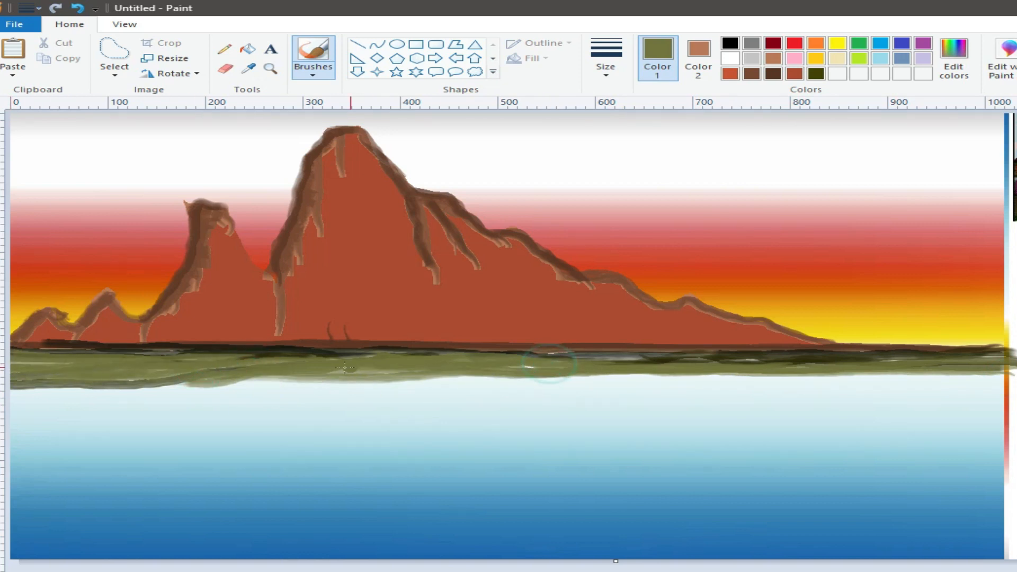
- Sample a dark tone from the shoreline and paint long dark olive strokes through the light olive band
left_click(248, 67)
left_click(524, 352)
mouse_move(418, 361)
left_mouse_down()
mouse_move(192, 362)
mouse_move(625, 357)
mouse_move(416, 372)
mouse_move(72, 362)
mouse_move(145, 379)
mouse_move(401, 353)
mouse_move(828, 363)
left_mouse_up()
left_click_drag(1006, 365, 323, 368)
- Sample the mountain's red and paint a red patch on the left end of the shoreline band
left_click(248, 68)
left_click(203, 313)
mouse_move(171, 377)
left_mouse_down()
mouse_move(22, 374)
mouse_move(101, 373)
left_mouse_up()
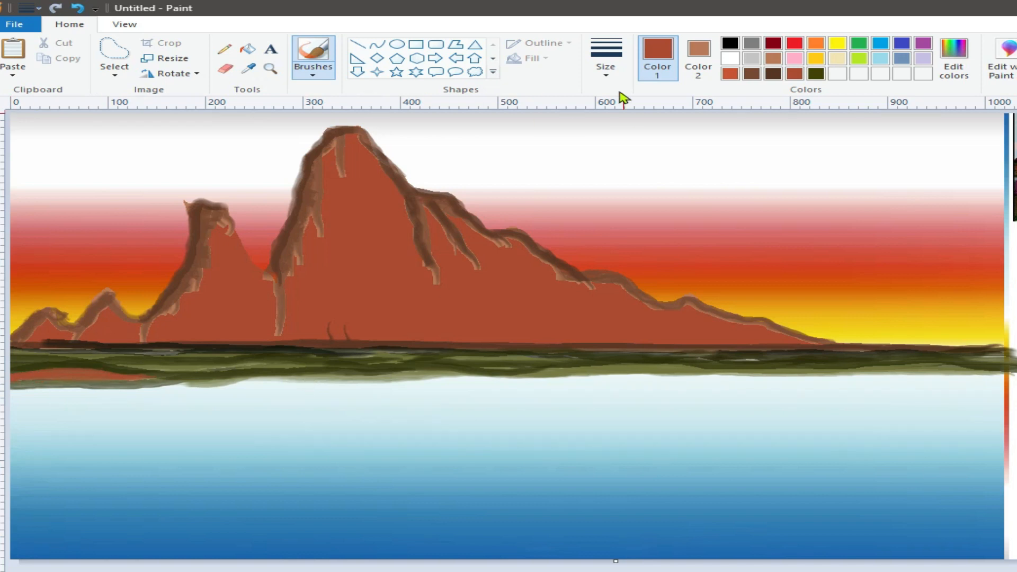
- Draw thin red horizontal streaks across the shoreline band with the Pencil
left_click(224, 49)
left_click_drag(348, 366, 437, 362)
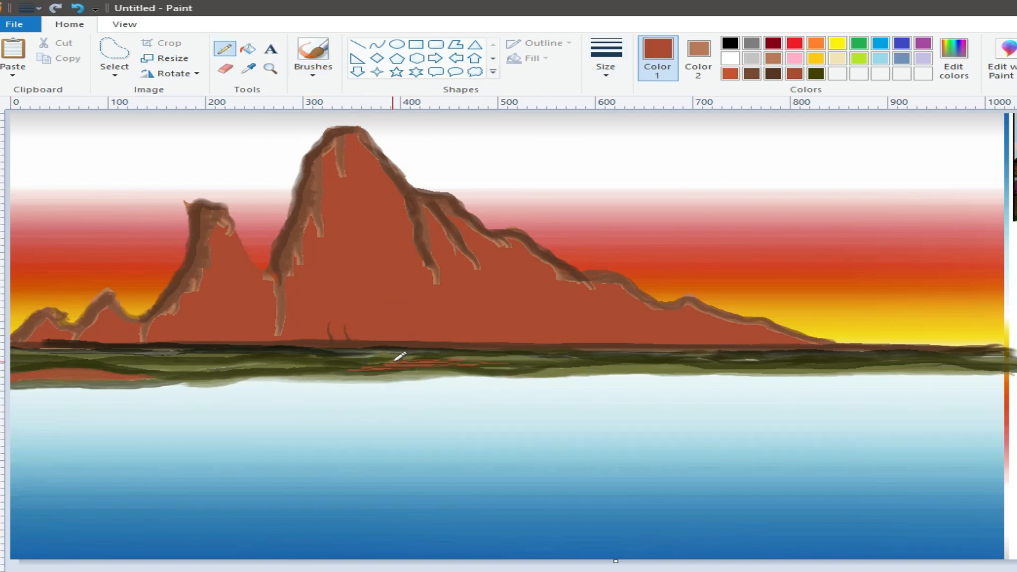
left_click_drag(816, 361, 471, 350)
left_click_drag(168, 346, 80, 348)
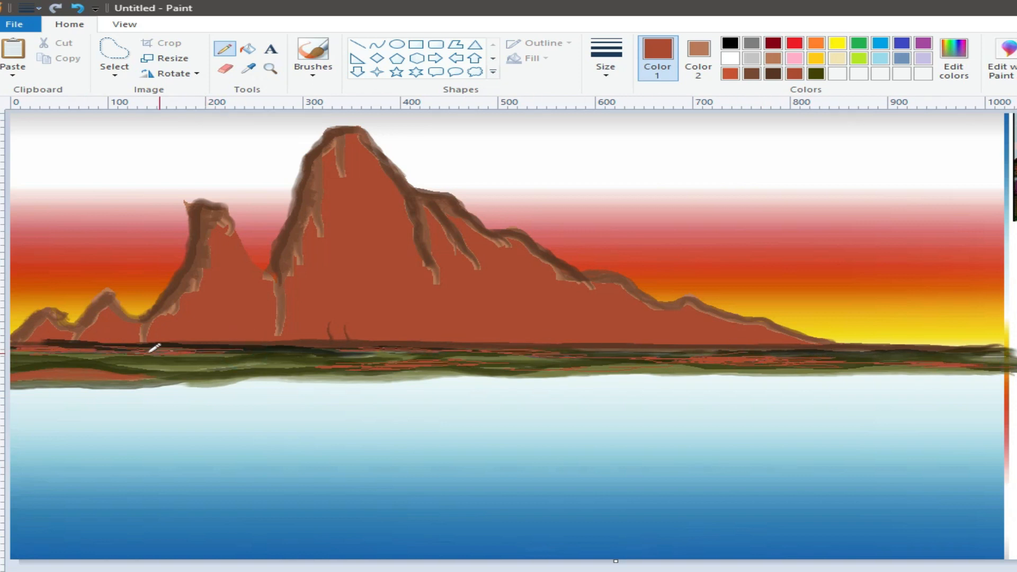
left_click_drag(400, 363, 348, 359)
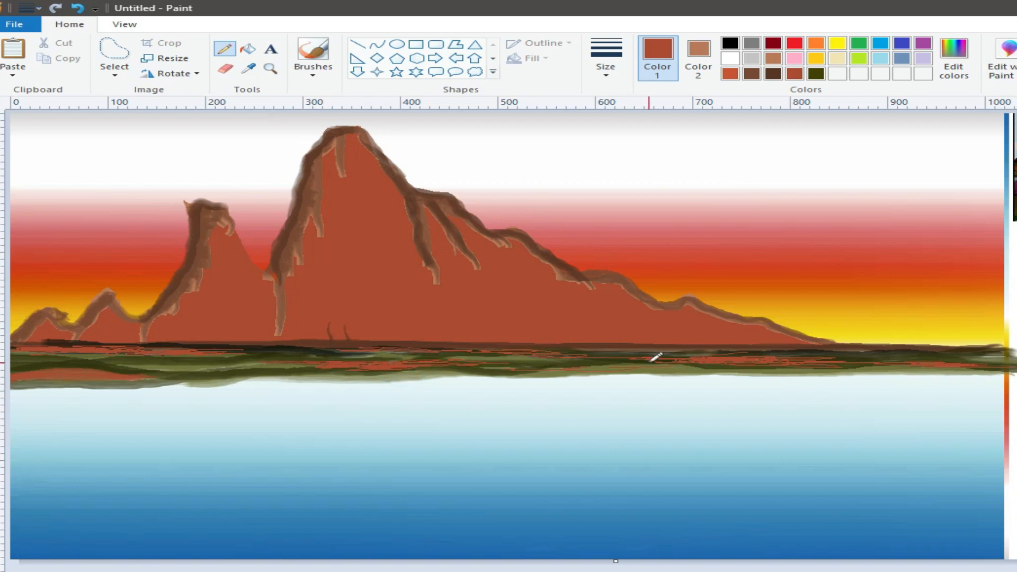
- Sample a dark olive from the shoreline and draw thin Pencil streaks of it across the band
left_click(258, 66)
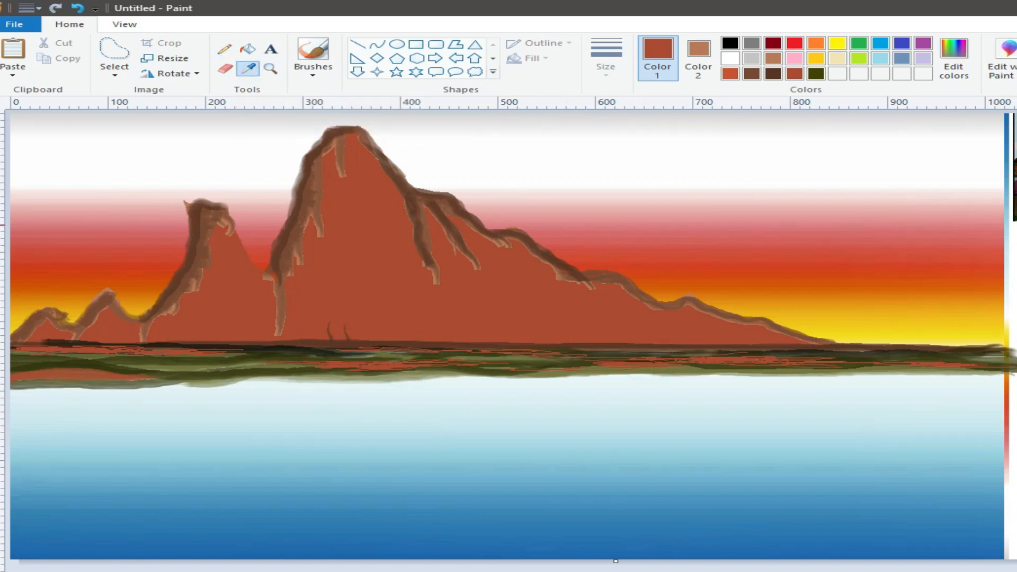
left_click(228, 370)
left_click_drag(220, 367, 175, 362)
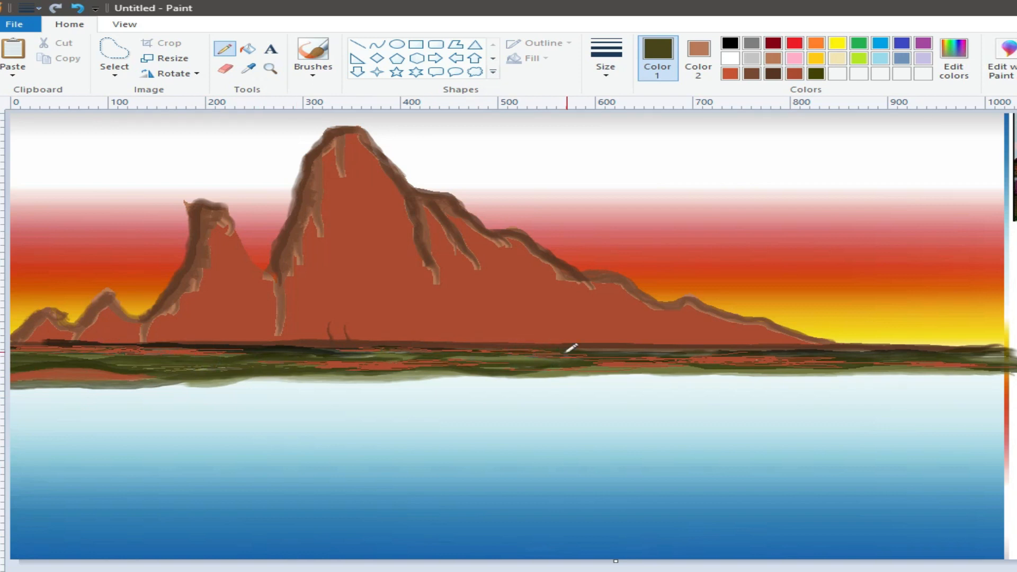
- Draw thin dark olive Pencil streaks across the right half of the shoreline band, resampling the colour from the band
left_click_drag(635, 363, 658, 357)
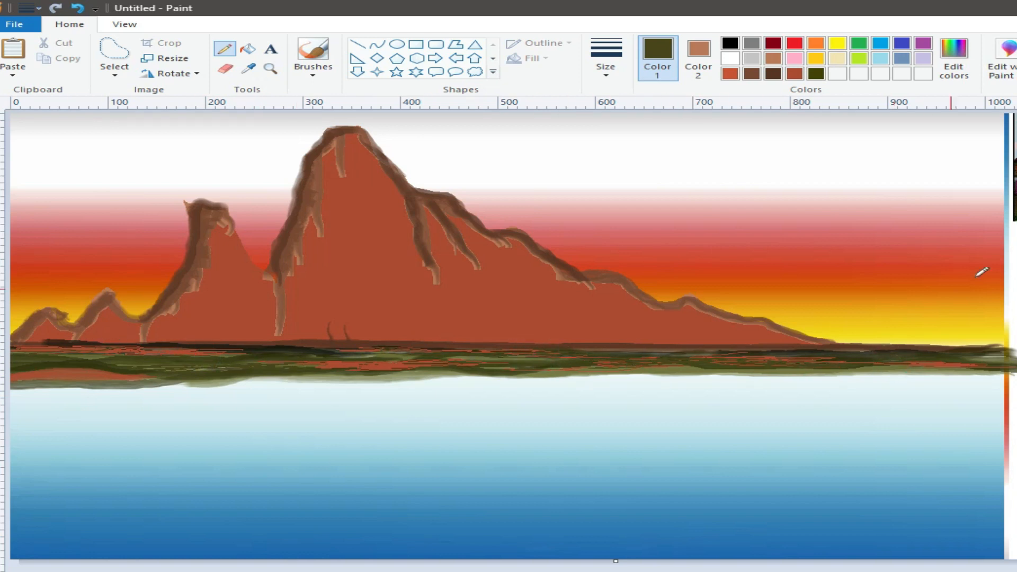
left_click(248, 67)
left_click(856, 363)
left_click_drag(856, 363, 921, 360)
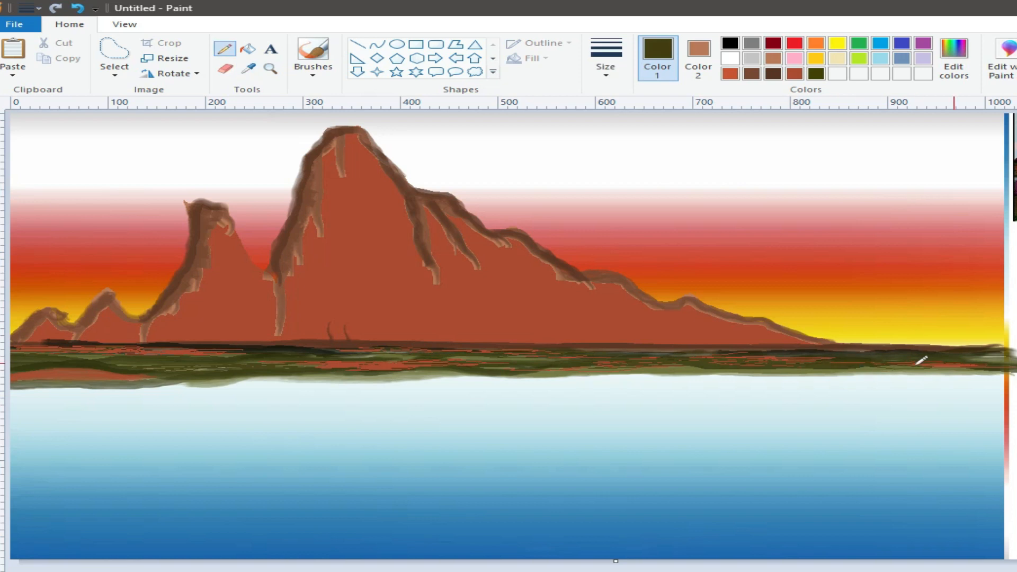
- Sample a dark brown from the shoreline and brush it along the band's whole lower edge at the waterline
left_click(248, 68)
left_click(175, 384)
left_click_drag(175, 384, 24, 382)
left_click(313, 74)
left_click(307, 75)
left_click_drag(199, 390, 13, 389)
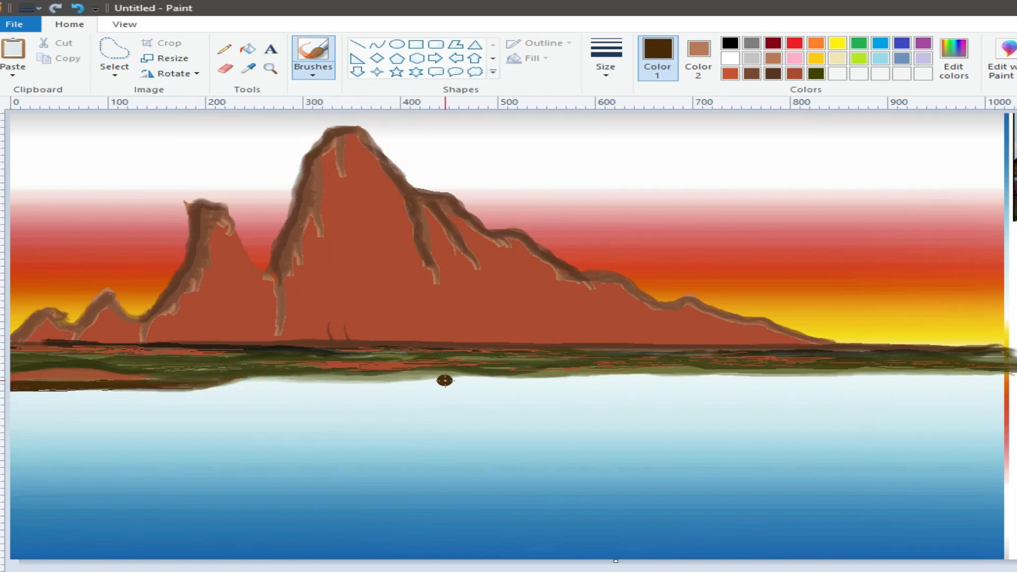
left_click_drag(445, 379, 241, 377)
left_click_drag(567, 377, 996, 369)
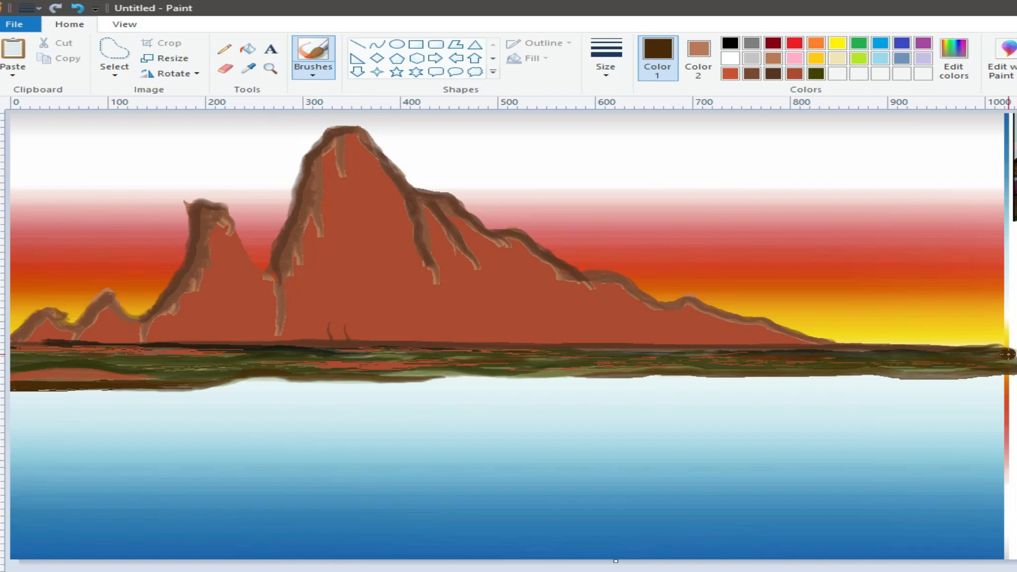
- Sample the mountain's red, change the brush size and paint strokes along the right half of the shoreline band
left_click(249, 68)
left_click(325, 301)
left_click(604, 68)
left_click(651, 152)
left_click_drag(623, 365, 1004, 366)
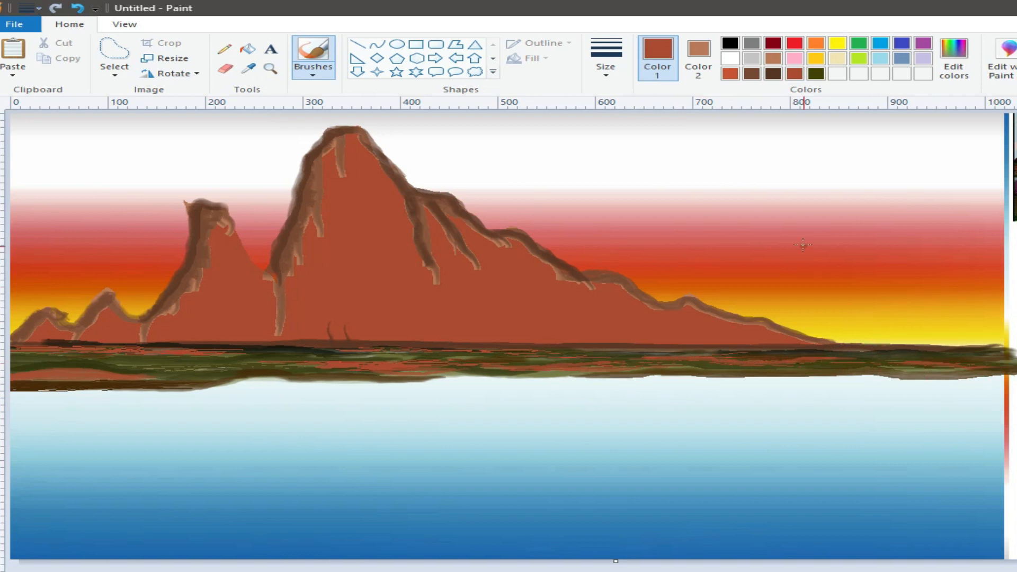
- Sample the brown ridge shading and paint upright tufts at the mountain's base below the main peak
left_click(246, 70)
left_click(421, 229)
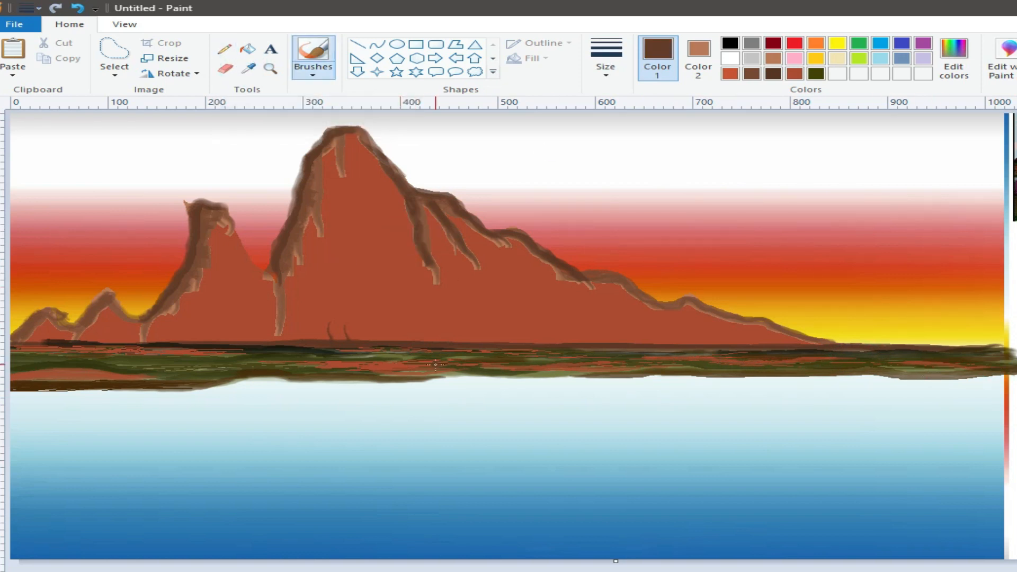
mouse_move(376, 327)
left_mouse_down()
mouse_move(393, 347)
mouse_move(410, 297)
left_mouse_up()
left_click_drag(402, 343, 426, 306)
left_click_drag(449, 344, 447, 320)
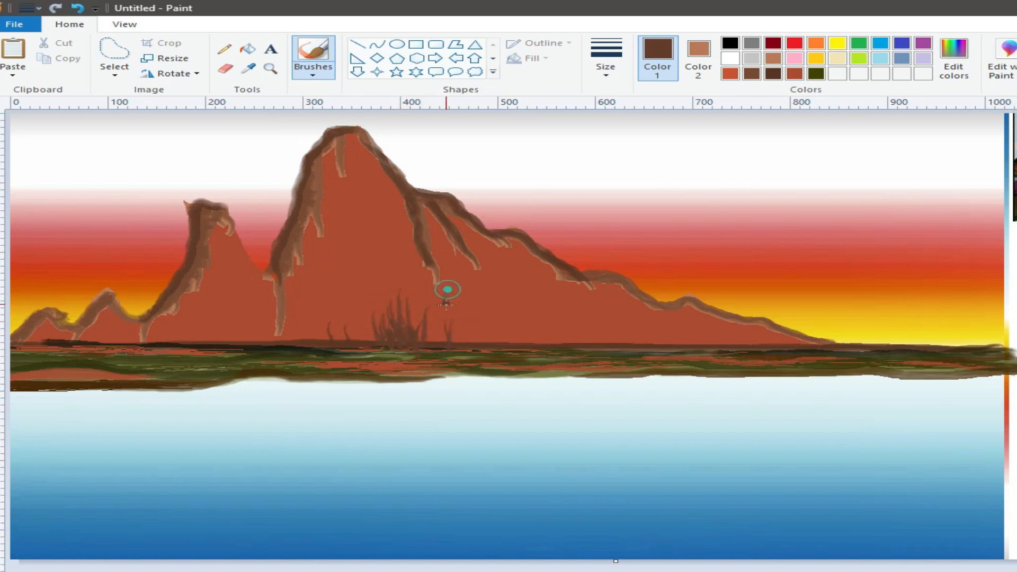
- Paint more brown tufts and slanted shading strokes along the base of the mountain's right slope
left_click_drag(457, 328, 457, 342)
mouse_move(502, 311)
left_mouse_down()
mouse_move(492, 341)
mouse_move(520, 342)
mouse_move(512, 342)
left_mouse_up()
mouse_move(548, 309)
left_mouse_down()
mouse_move(559, 342)
mouse_move(545, 342)
left_mouse_up()
mouse_move(587, 316)
left_mouse_down()
mouse_move(608, 347)
mouse_move(650, 343)
left_mouse_up()
left_click_drag(659, 321, 663, 343)
left_click_drag(741, 342, 779, 341)
left_click_drag(689, 308, 715, 334)
- Extend the brown ridge shadows further down the mountain's right-hand slopes
left_click_drag(438, 315, 434, 268)
left_click(436, 316)
left_click_drag(496, 307, 465, 247)
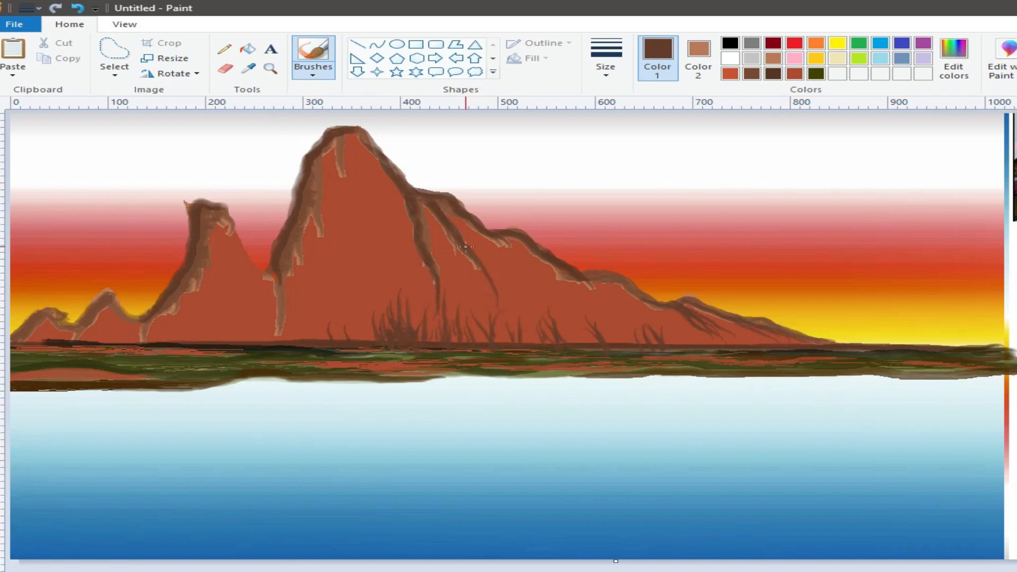
left_click_drag(614, 326, 566, 281)
left_click_drag(611, 316, 606, 311)
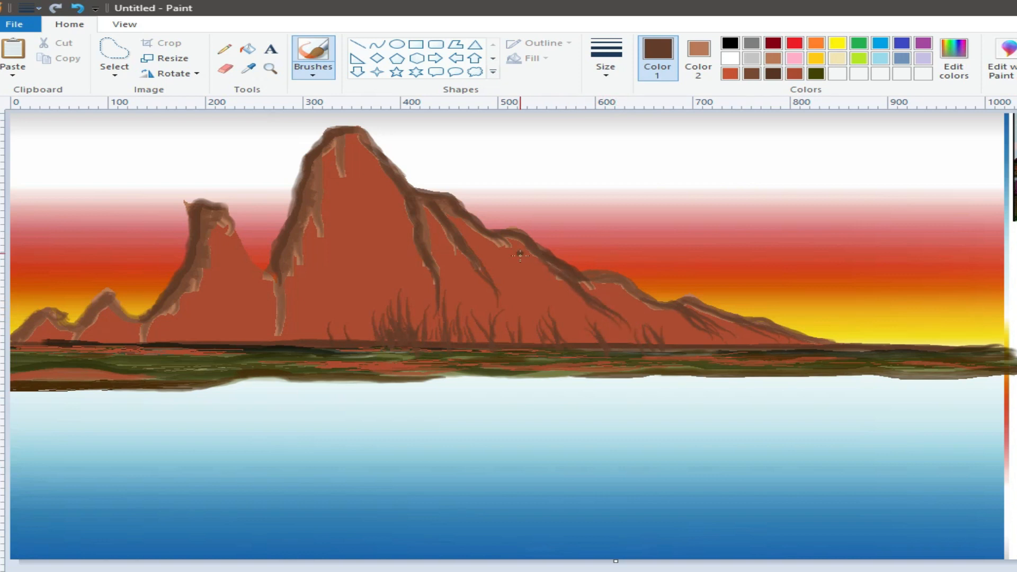
- Paint brown tufts along the mountain's base from the small left peak to below the main peak
mouse_move(148, 308)
left_mouse_down()
mouse_move(145, 339)
mouse_move(187, 316)
left_mouse_up()
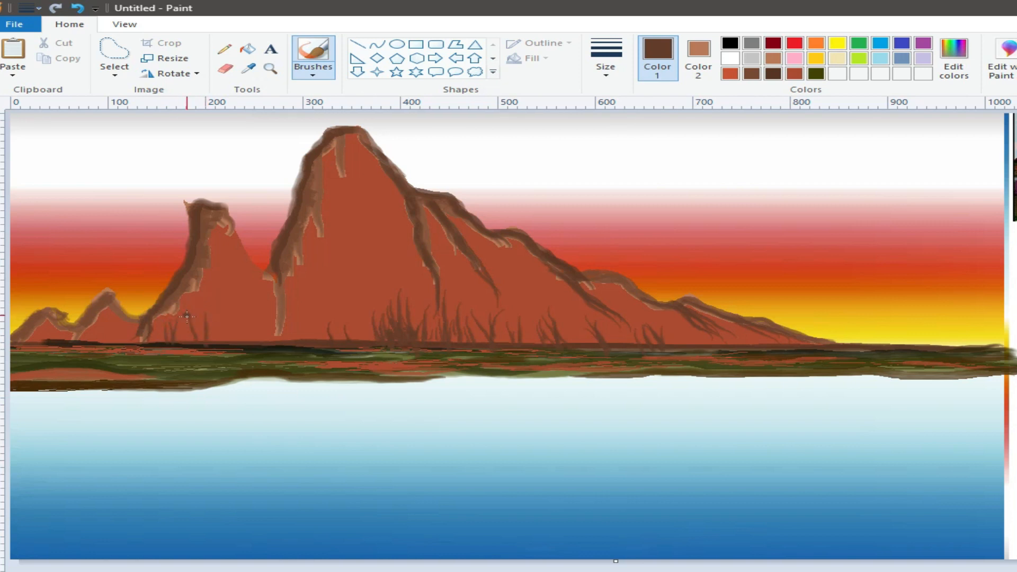
left_click_drag(265, 334, 259, 321)
mouse_move(247, 339)
left_mouse_down()
mouse_move(237, 314)
mouse_move(227, 315)
left_mouse_up()
left_click_drag(311, 339, 309, 316)
mouse_move(324, 339)
left_mouse_down()
mouse_move(322, 316)
mouse_move(330, 317)
left_mouse_up()
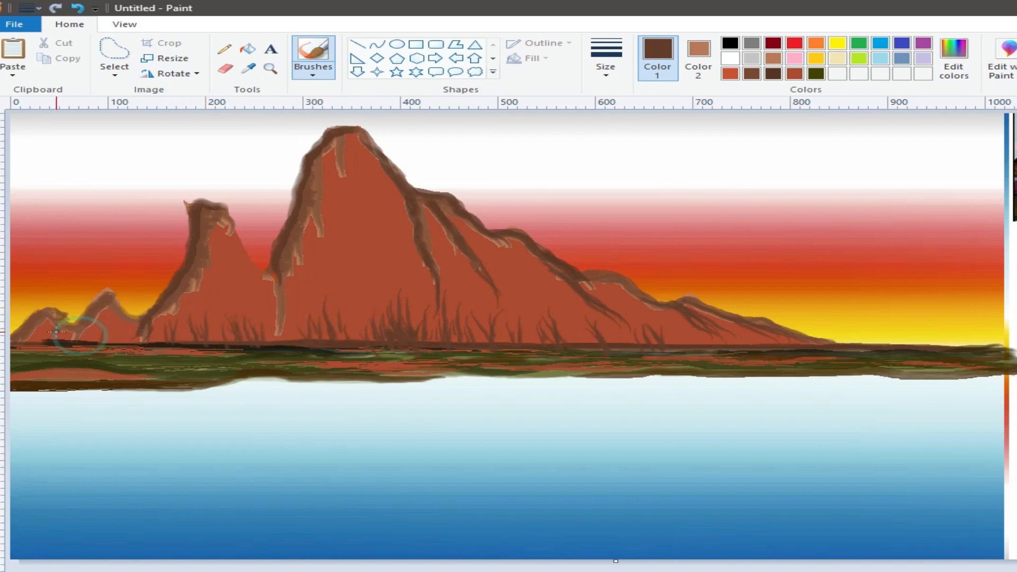
- Change the brush size and type, and paint brown shading along the base of the left foothills
left_click(605, 59)
left_click(631, 112)
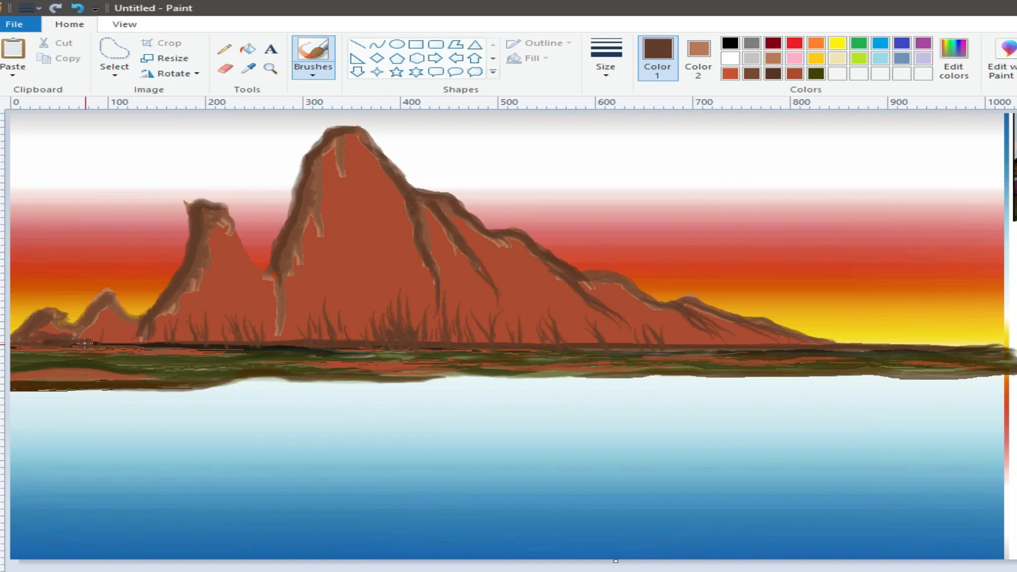
left_click_drag(87, 343, 127, 339)
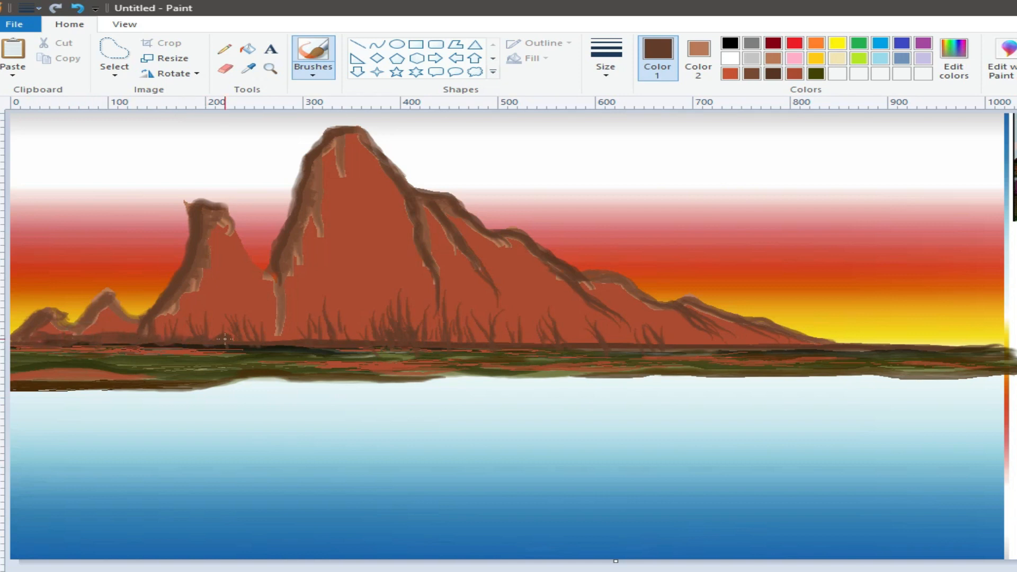
left_click(313, 55)
left_click(352, 129)
left_click_drag(115, 341, 203, 339)
- Darken the brown with a custom colour and paint a continuous dark band along the mountain's base
left_click(953, 56)
left_click_drag(820, 345, 772, 368)
left_click(429, 440)
mouse_move(191, 342)
left_mouse_down()
mouse_move(18, 340)
mouse_move(509, 344)
left_mouse_up()
left_click_drag(572, 342, 818, 344)
left_click_drag(1001, 349, 501, 345)
left_click_drag(344, 339, 61, 350)
- Choose another brush and paint dark brown over the base tufts and along the band's edge above the shoreline
left_click(313, 72)
left_click(315, 149)
mouse_move(232, 301)
left_mouse_down()
mouse_move(245, 323)
mouse_move(311, 307)
mouse_move(445, 327)
mouse_move(451, 305)
left_mouse_up()
mouse_move(526, 328)
left_mouse_down()
mouse_move(686, 322)
mouse_move(789, 331)
left_mouse_up()
left_click_drag(113, 318, 31, 345)
left_click_drag(231, 366, 32, 354)
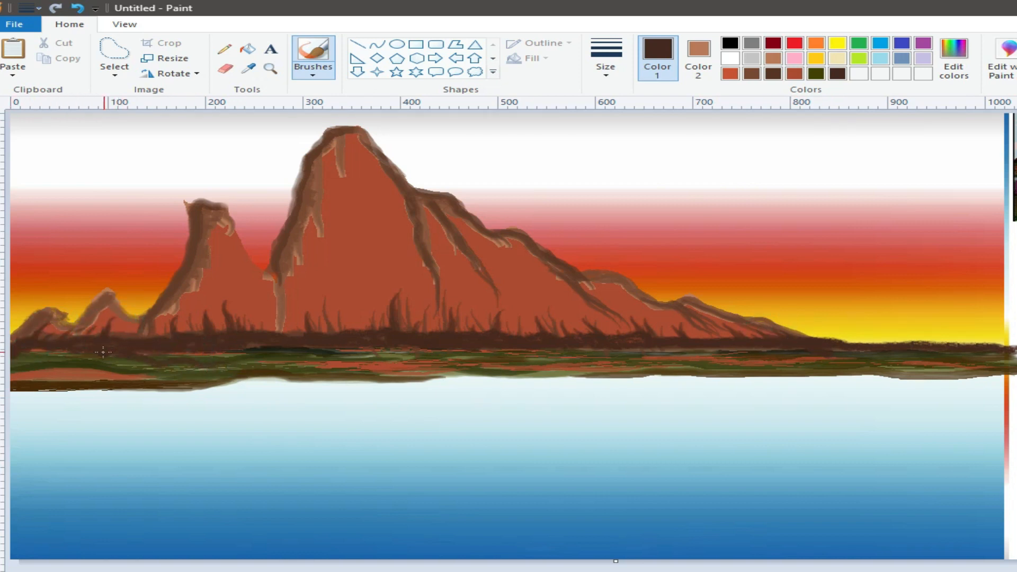
left_click_drag(765, 345, 694, 352)
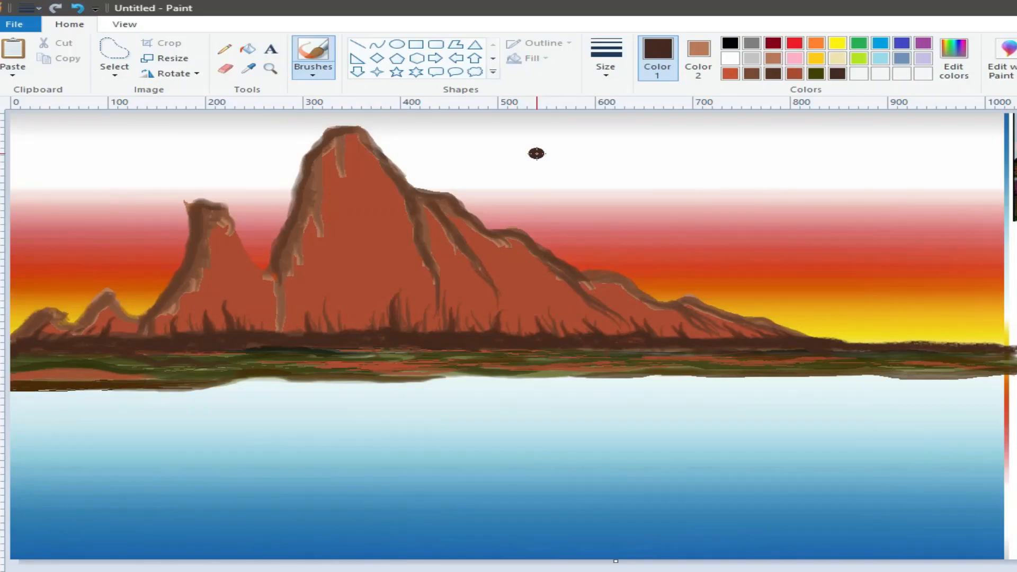
- Sample a mid blue from the water and draw thin Pencil ripples just below the shoreline
left_click(248, 67)
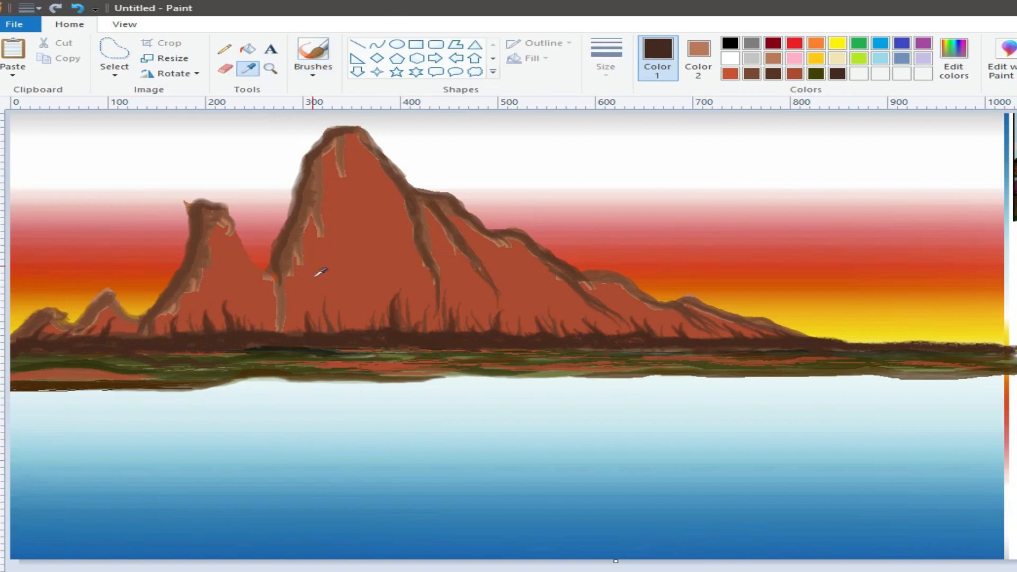
left_click(281, 486)
left_click(225, 49)
mouse_move(323, 391)
left_mouse_down()
mouse_move(32, 397)
mouse_move(356, 380)
mouse_move(895, 377)
mouse_move(822, 379)
left_mouse_up()
mouse_move(424, 380)
left_mouse_down()
mouse_move(245, 377)
mouse_move(32, 394)
mouse_move(455, 391)
left_mouse_up()
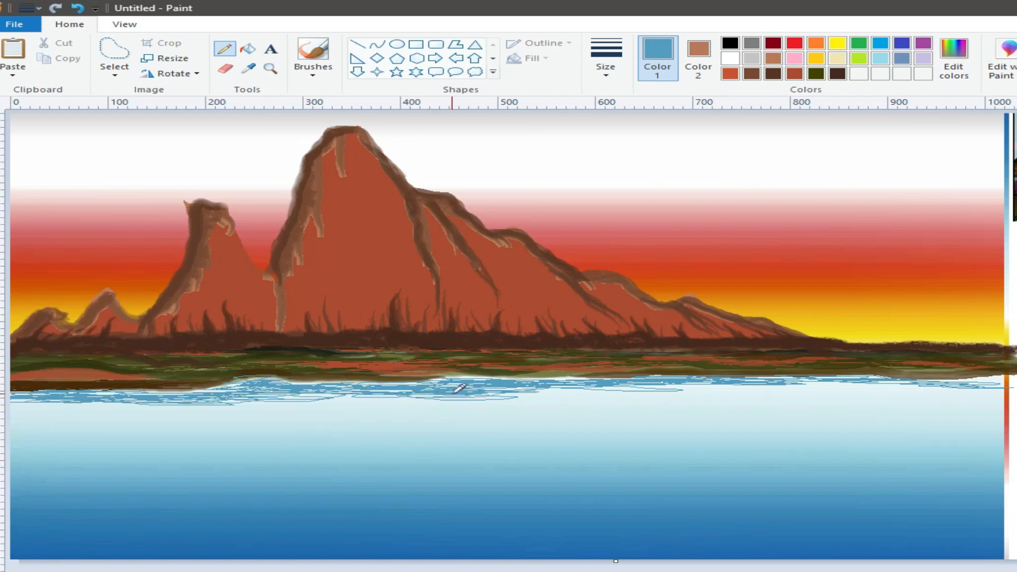
- Set a lighter custom blue of RGB 114, 174, 207 and draw Pencil ripples across the upper water
left_click(953, 55)
left_click_drag(809, 308, 809, 300)
left_click(430, 441)
mouse_move(431, 404)
left_mouse_down()
mouse_move(10, 403)
mouse_move(901, 385)
mouse_move(440, 379)
left_mouse_up()
mouse_move(364, 397)
left_mouse_down()
mouse_move(44, 418)
mouse_move(171, 435)
mouse_move(64, 407)
mouse_move(556, 407)
mouse_move(689, 418)
mouse_move(897, 397)
mouse_move(181, 427)
mouse_move(416, 442)
mouse_move(694, 427)
mouse_move(574, 424)
mouse_move(899, 436)
mouse_move(857, 397)
mouse_move(100, 443)
mouse_move(392, 452)
mouse_move(656, 438)
mouse_move(310, 440)
left_mouse_up()
mouse_move(137, 456)
left_mouse_down()
mouse_move(833, 456)
mouse_move(42, 442)
mouse_move(13, 420)
left_mouse_up()
- Darken the custom blue to RGB 85, 158, 198 and draw ripples across the middle of the water
left_click(953, 55)
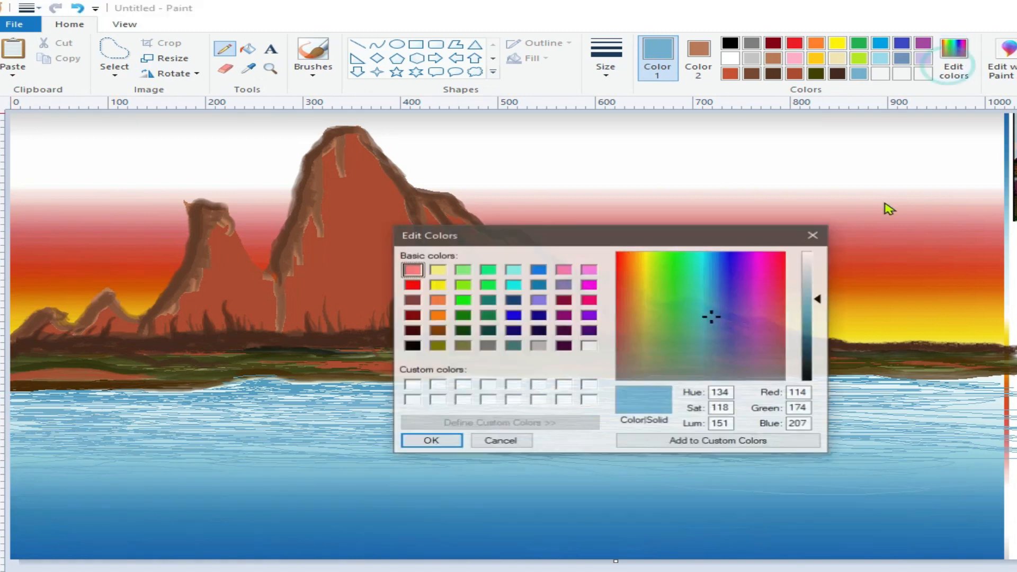
left_click(809, 311)
left_click(437, 441)
mouse_move(164, 481)
left_mouse_down()
mouse_move(688, 465)
mouse_move(590, 500)
mouse_move(241, 466)
left_mouse_up()
- Darken the blue in two stages to a deep teal and draw ripples across the lowest part of the water
left_click(954, 56)
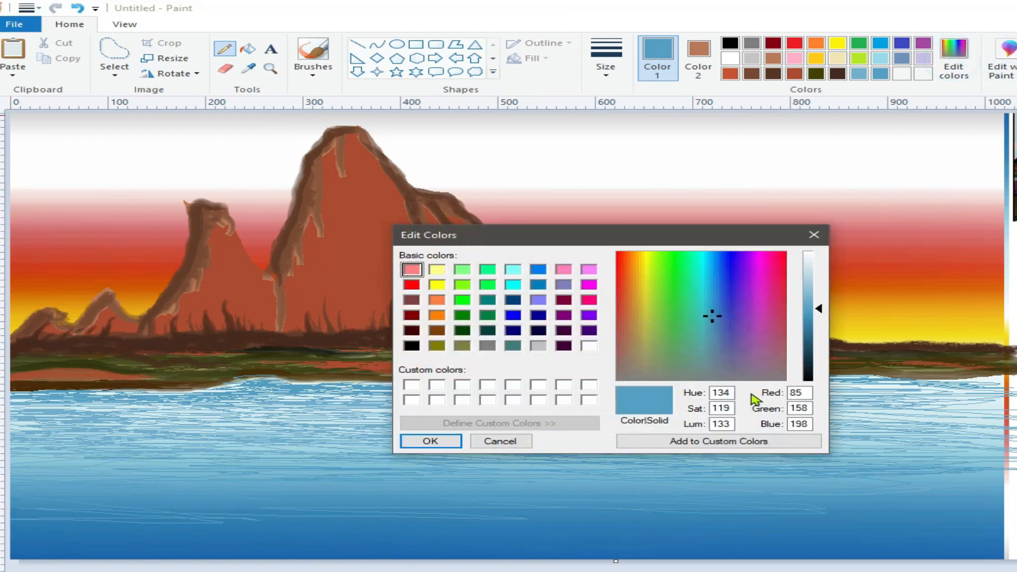
left_click(430, 440)
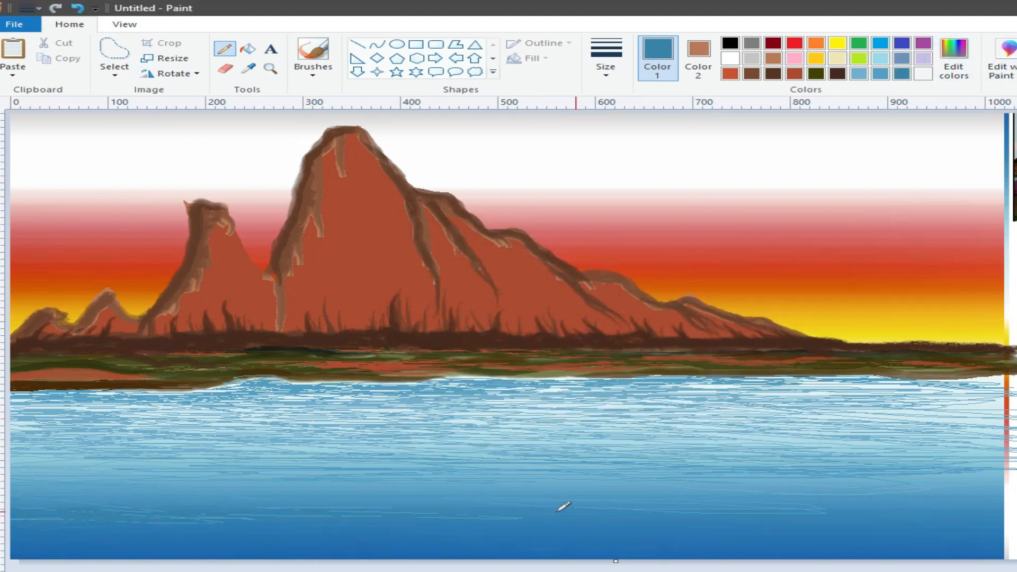
left_click(954, 55)
left_click(810, 349)
left_click(430, 440)
mouse_move(295, 543)
left_mouse_down()
mouse_move(19, 545)
mouse_move(231, 542)
mouse_move(345, 564)
mouse_move(870, 554)
mouse_move(809, 561)
mouse_move(921, 545)
left_mouse_up()
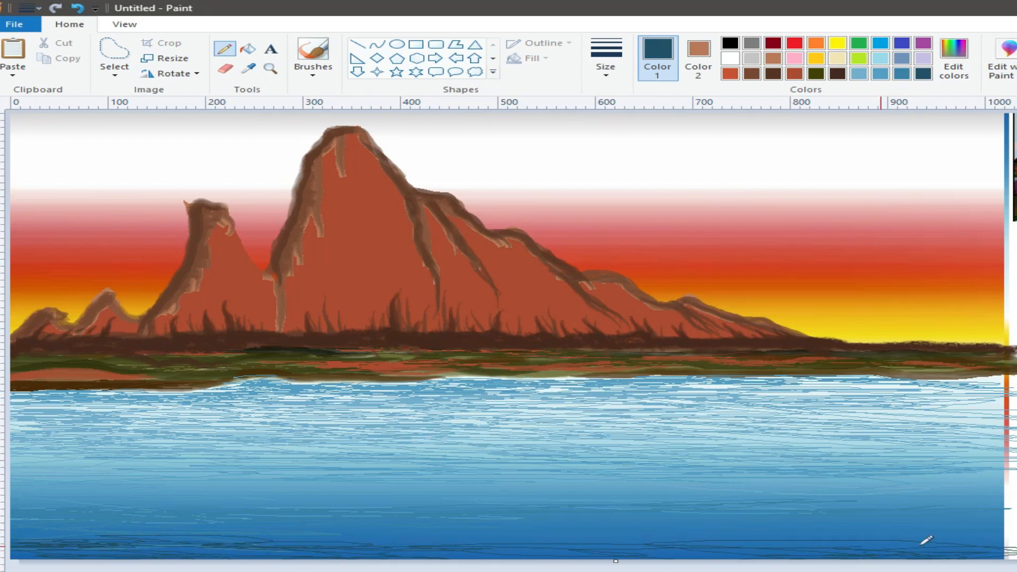
- Lighten the deep teal slightly and draw dense ripples across the lower water
left_click(953, 56)
left_click(810, 344)
left_click(430, 440)
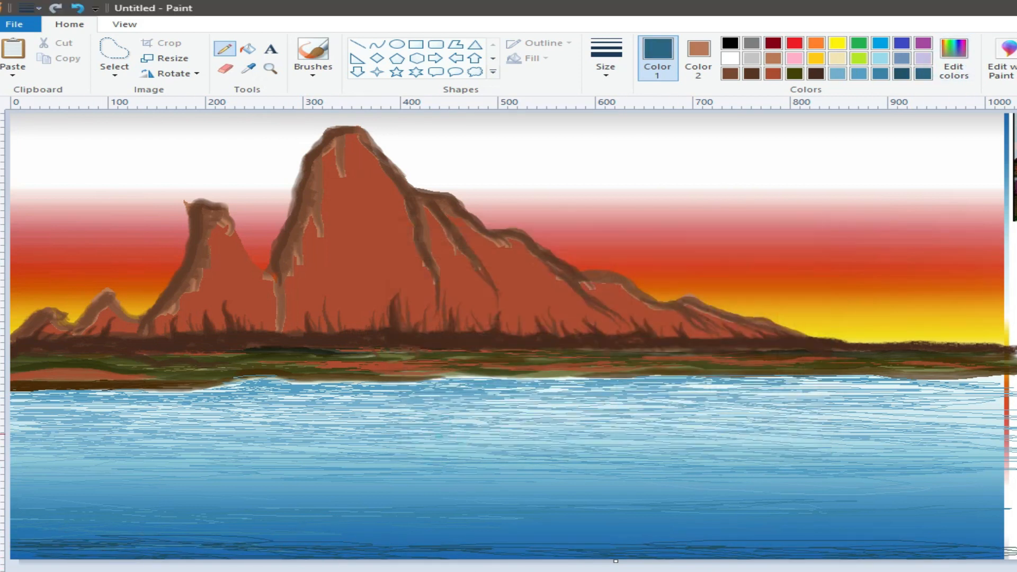
mouse_move(722, 530)
left_mouse_down()
mouse_move(920, 515)
mouse_move(219, 531)
left_mouse_up()
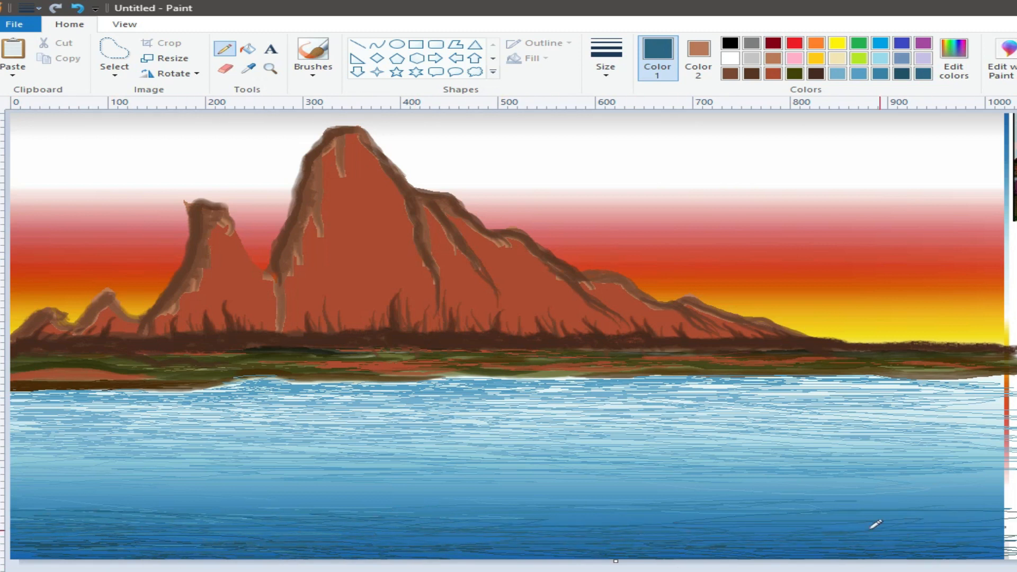
- Set a medium custom blue and draw ripples just above the dark lower water
left_click(954, 55)
left_click(810, 331)
left_click(431, 440)
left_click_drag(194, 503, 325, 499)
mouse_move(837, 498)
left_mouse_down()
mouse_move(919, 481)
mouse_move(744, 498)
mouse_move(485, 503)
mouse_move(611, 501)
mouse_move(179, 492)
mouse_move(697, 491)
left_mouse_up()
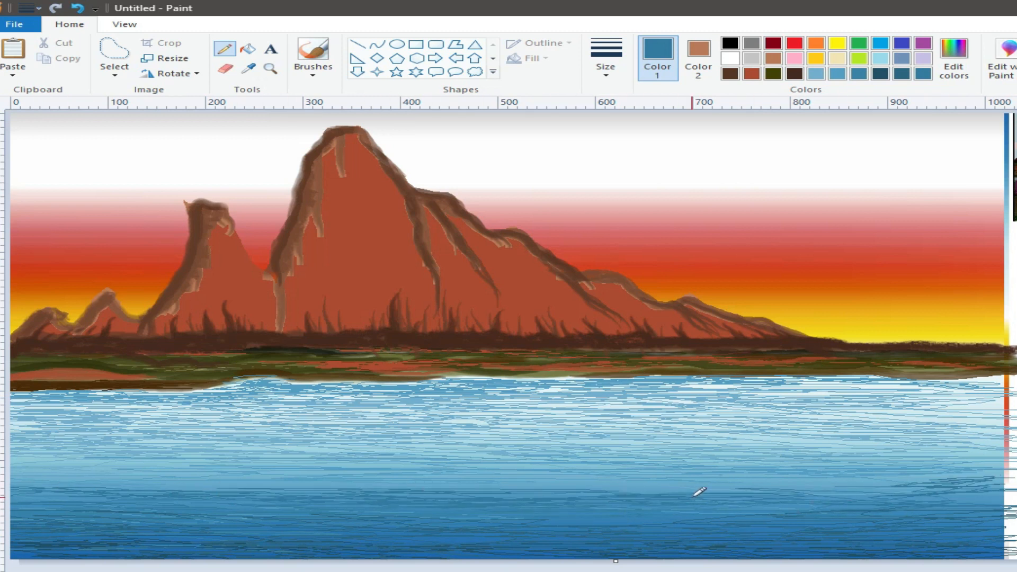
- Lighten the blue once more and draw ripples that blend the middle water into the darker area
left_click(954, 59)
left_click(818, 312)
left_click(430, 441)
mouse_move(220, 472)
left_mouse_down()
mouse_move(813, 472)
mouse_move(994, 495)
left_mouse_up()
- Sample dark brown from the shoreline's lower edge and draw thin Pencil streaks along the waterline
left_click(248, 67)
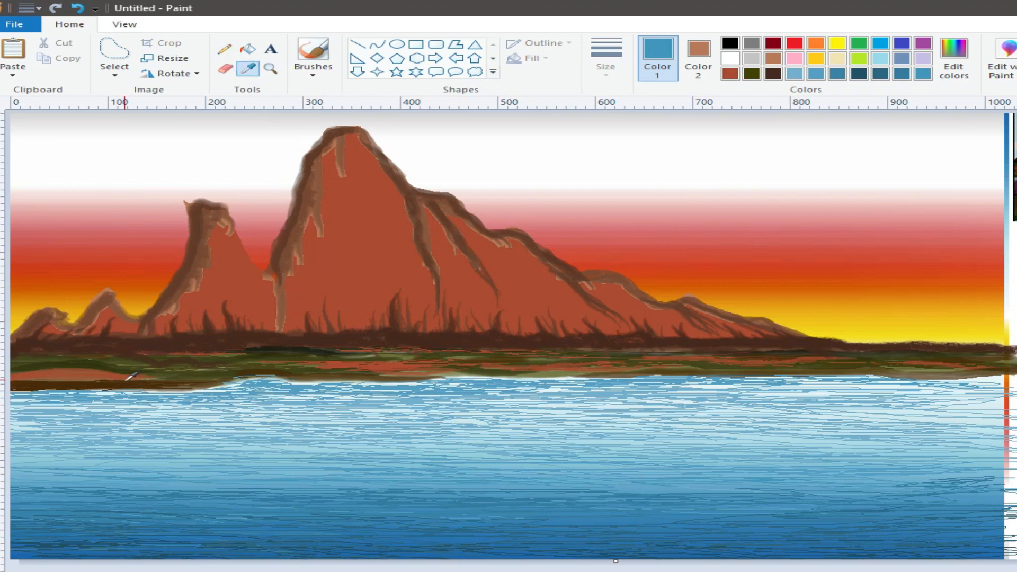
left_click(262, 373)
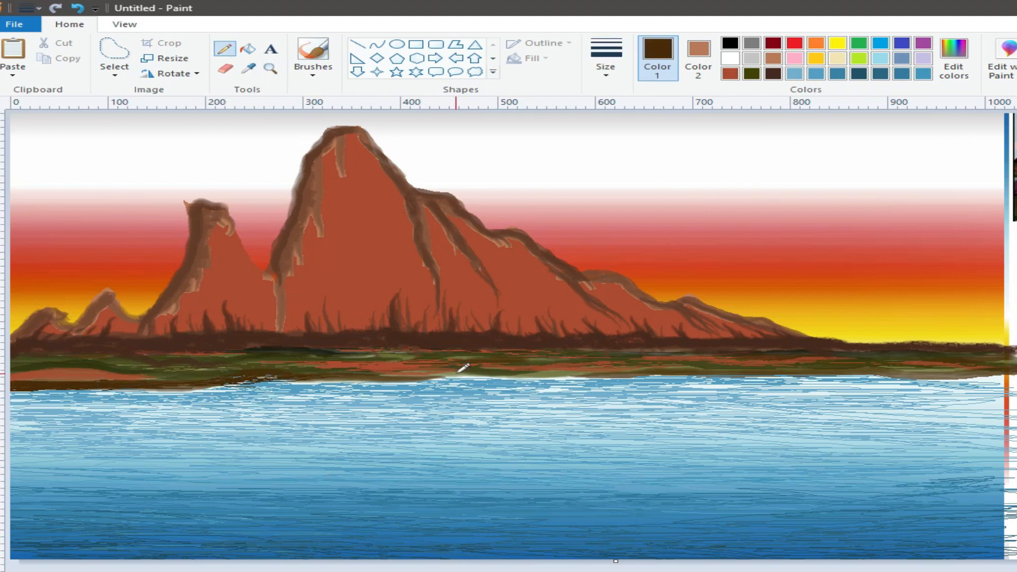
mouse_move(555, 374)
left_mouse_down()
mouse_move(541, 376)
mouse_move(975, 383)
mouse_move(882, 371)
mouse_move(975, 374)
left_mouse_up()
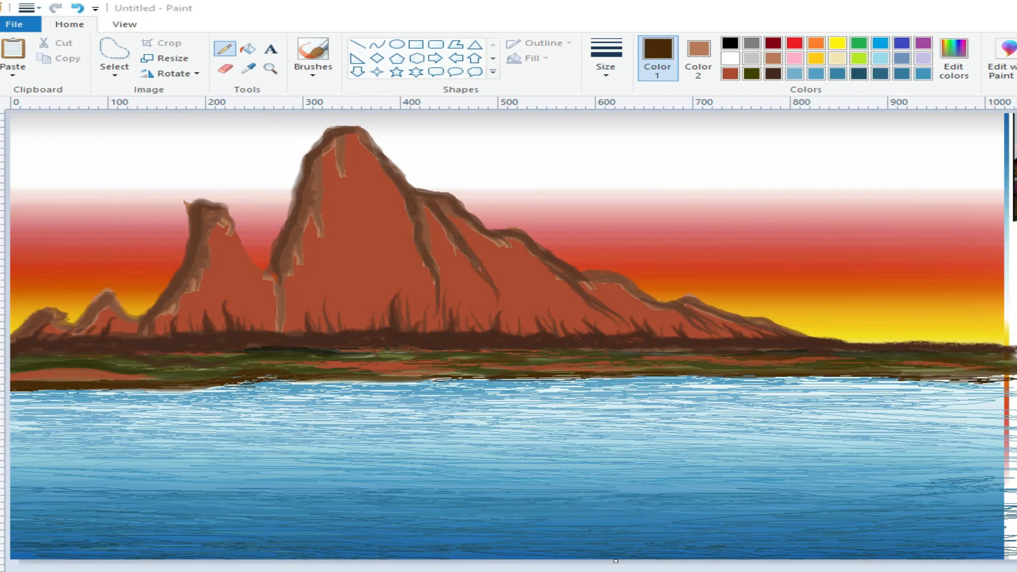
- Choose the Oval shape, sample a pale pink from the sky, add it to the palette and assign it to Color 2
left_click(413, 46)
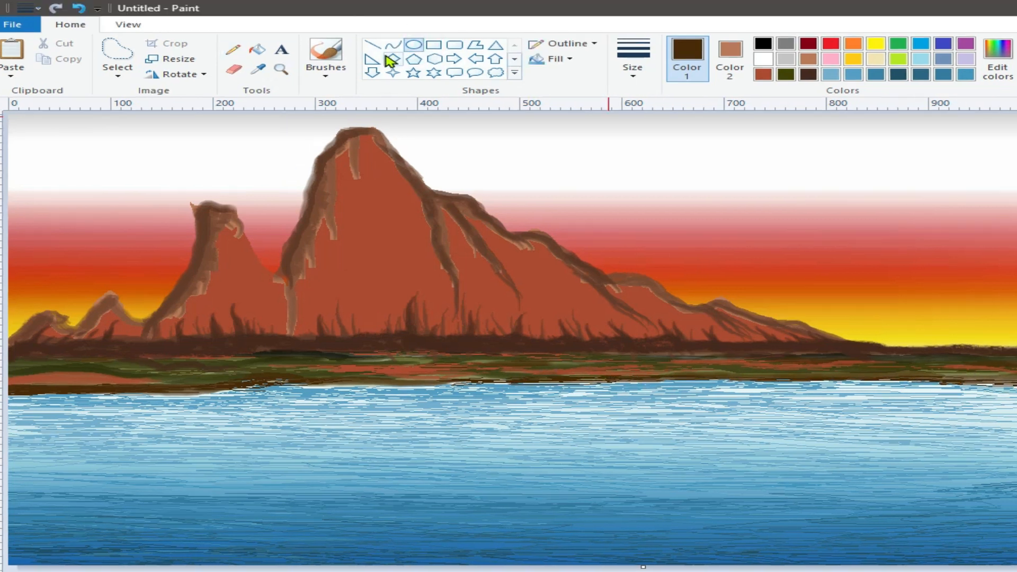
left_click(257, 69)
left_click(647, 213)
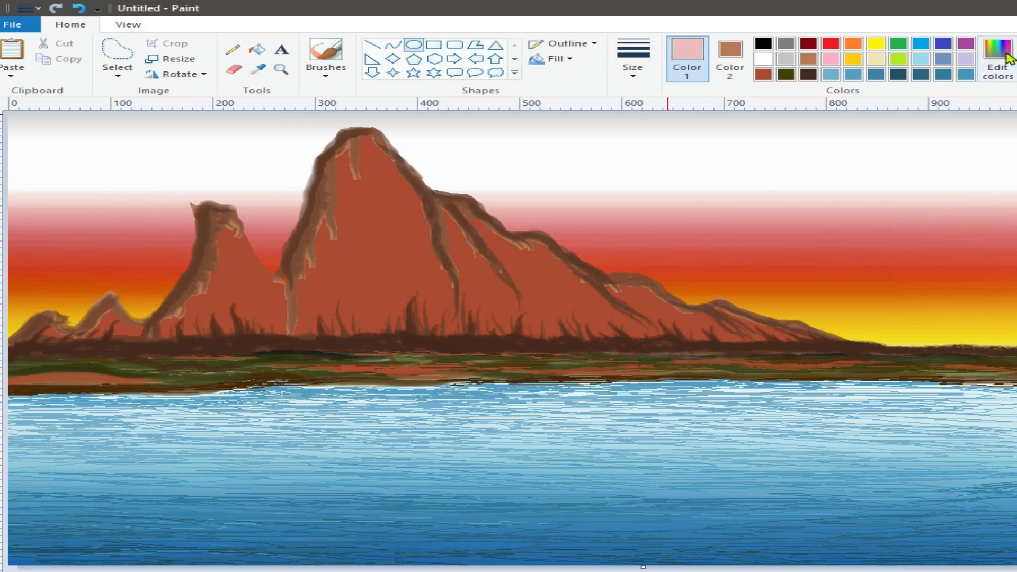
left_click(999, 57)
left_click(445, 453)
left_click(730, 59)
left_click(973, 74)
- Draw an oval sun with a solid pale pink fill and place it in the white sky beside the main peak
left_click_drag(608, 117, 752, 208)
left_click_drag(700, 159, 563, 154)
left_click(569, 59)
left_click(562, 92)
left_click_drag(507, 191, 494, 201)
left_click_drag(547, 161, 574, 163)
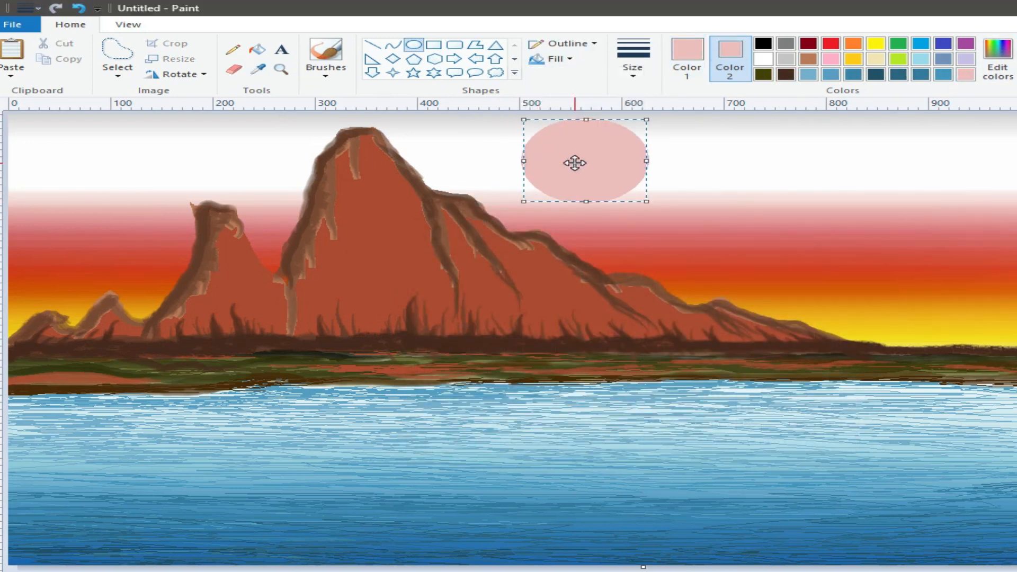
- Sample a medium pink from the sky and fill the sun with it
left_click(258, 69)
left_click(671, 216)
left_click(258, 50)
left_click(585, 159)
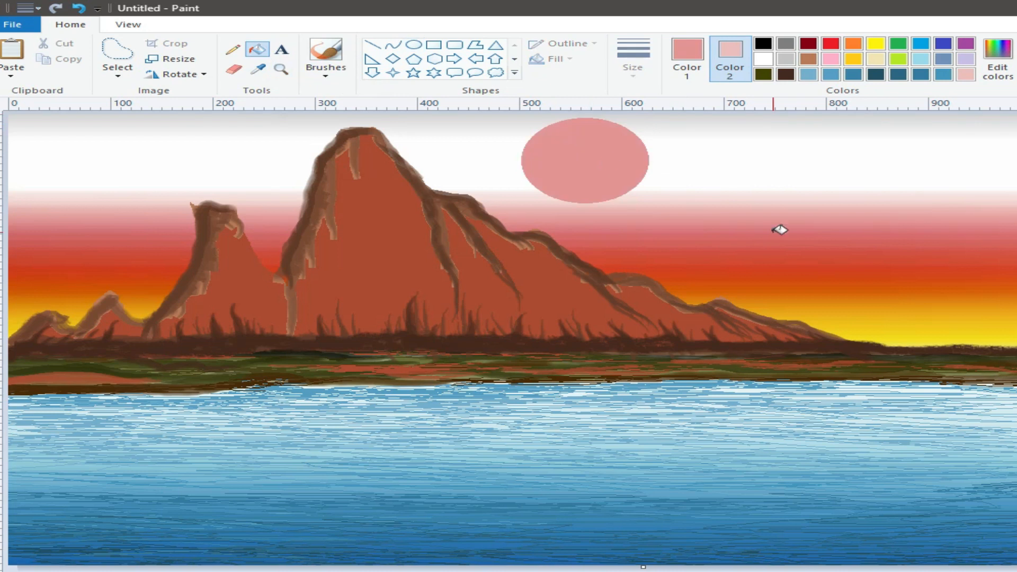
- Refill the sun with successively sampled sky tones, ending with a deeper rose red
left_click(258, 69)
left_click(583, 227)
left_click(592, 152)
left_click(258, 69)
left_click(772, 254)
left_click(601, 147)
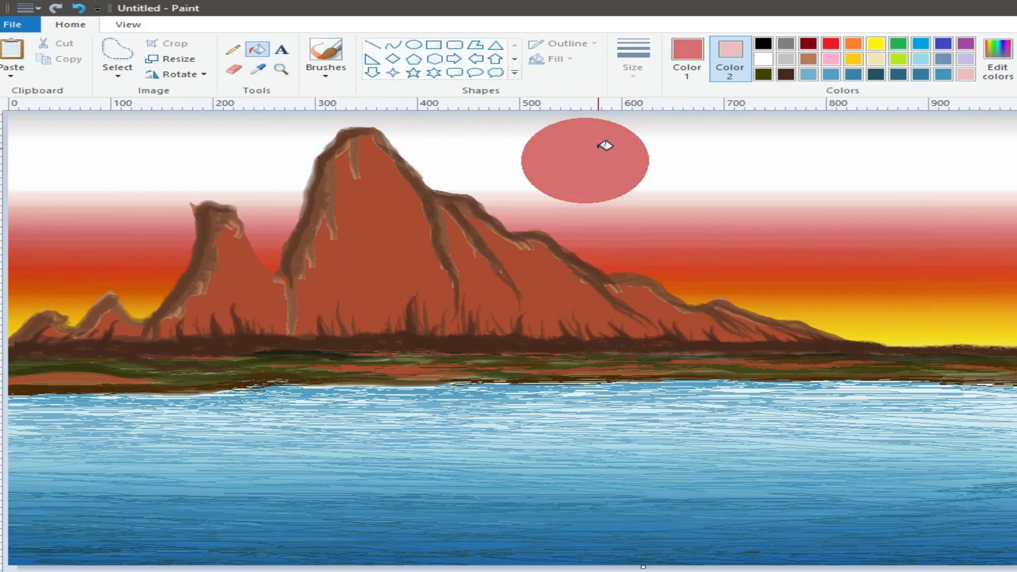